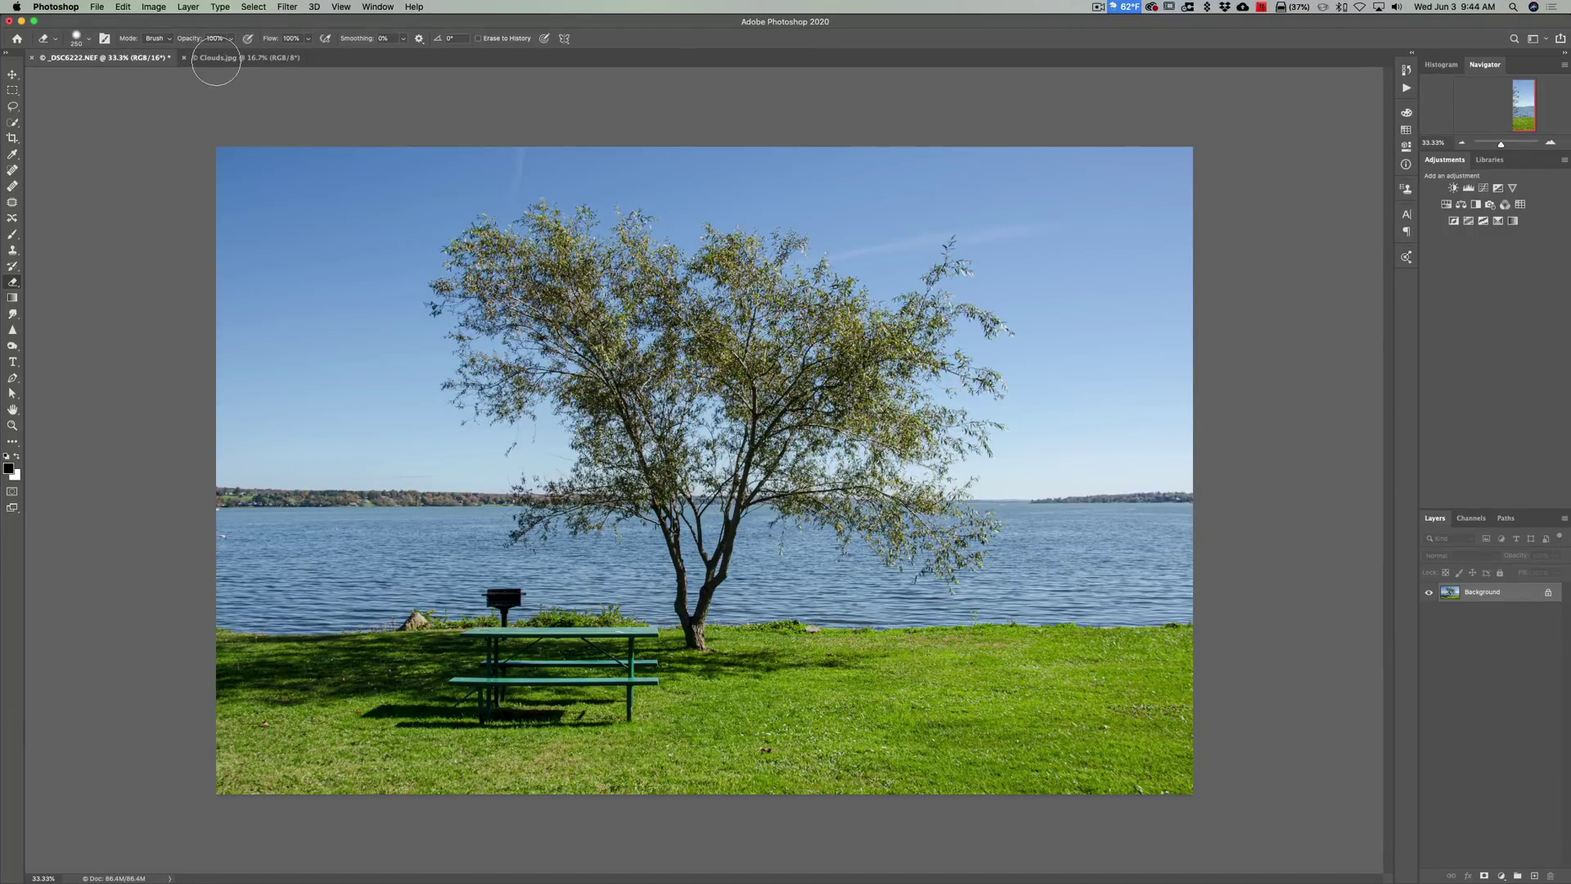
# Duplicate the tree photo's Background layer as Layer 1 with the Move tool active.
pyautogui.click(216, 58)
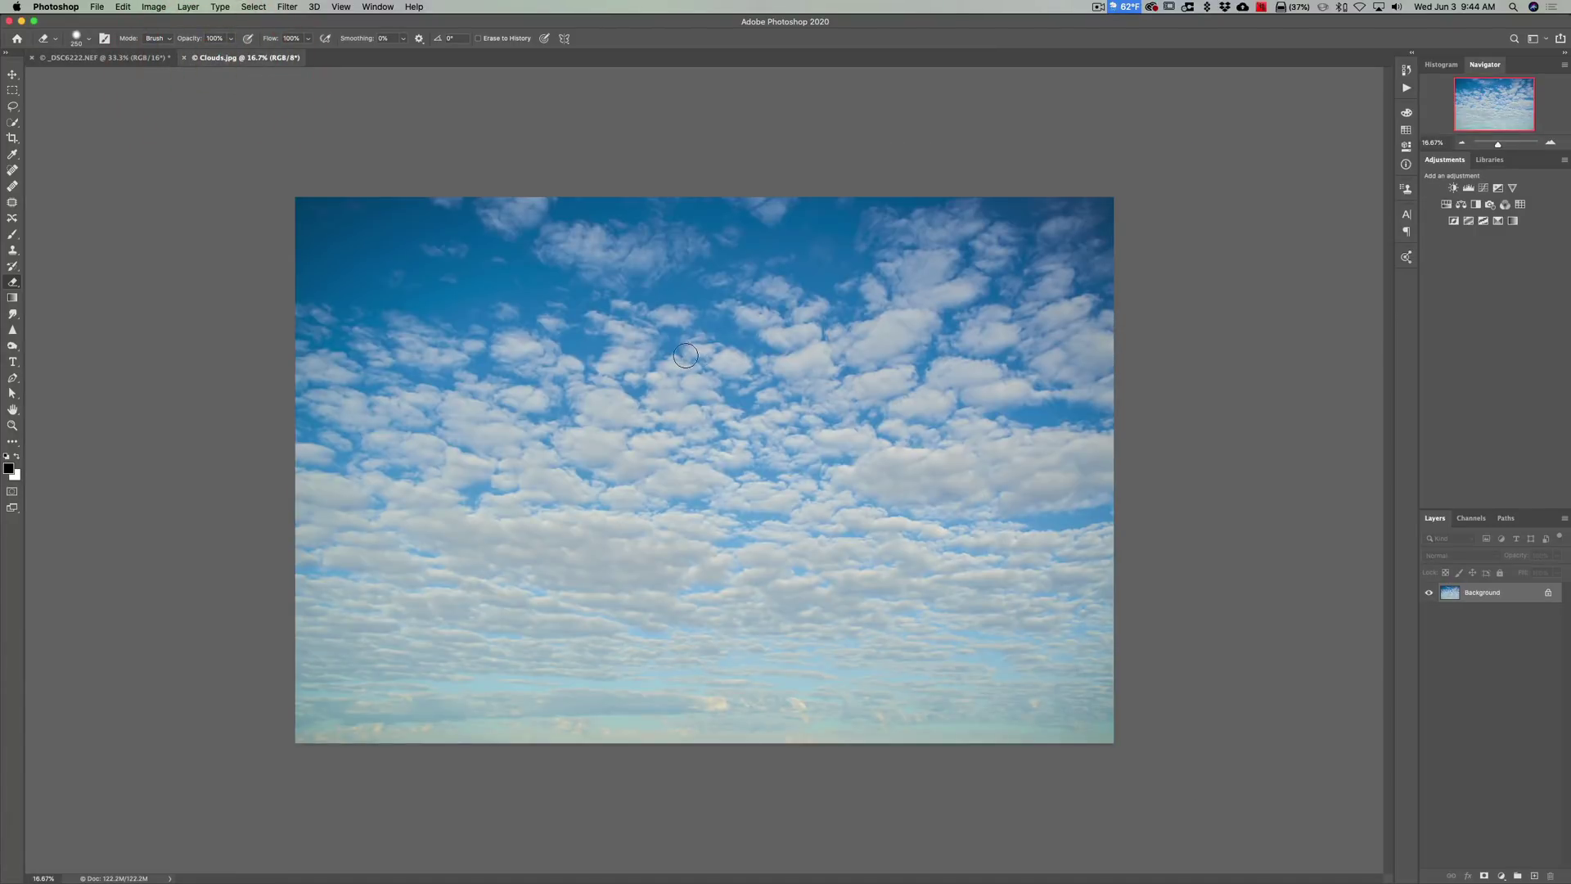
pyautogui.click(140, 59)
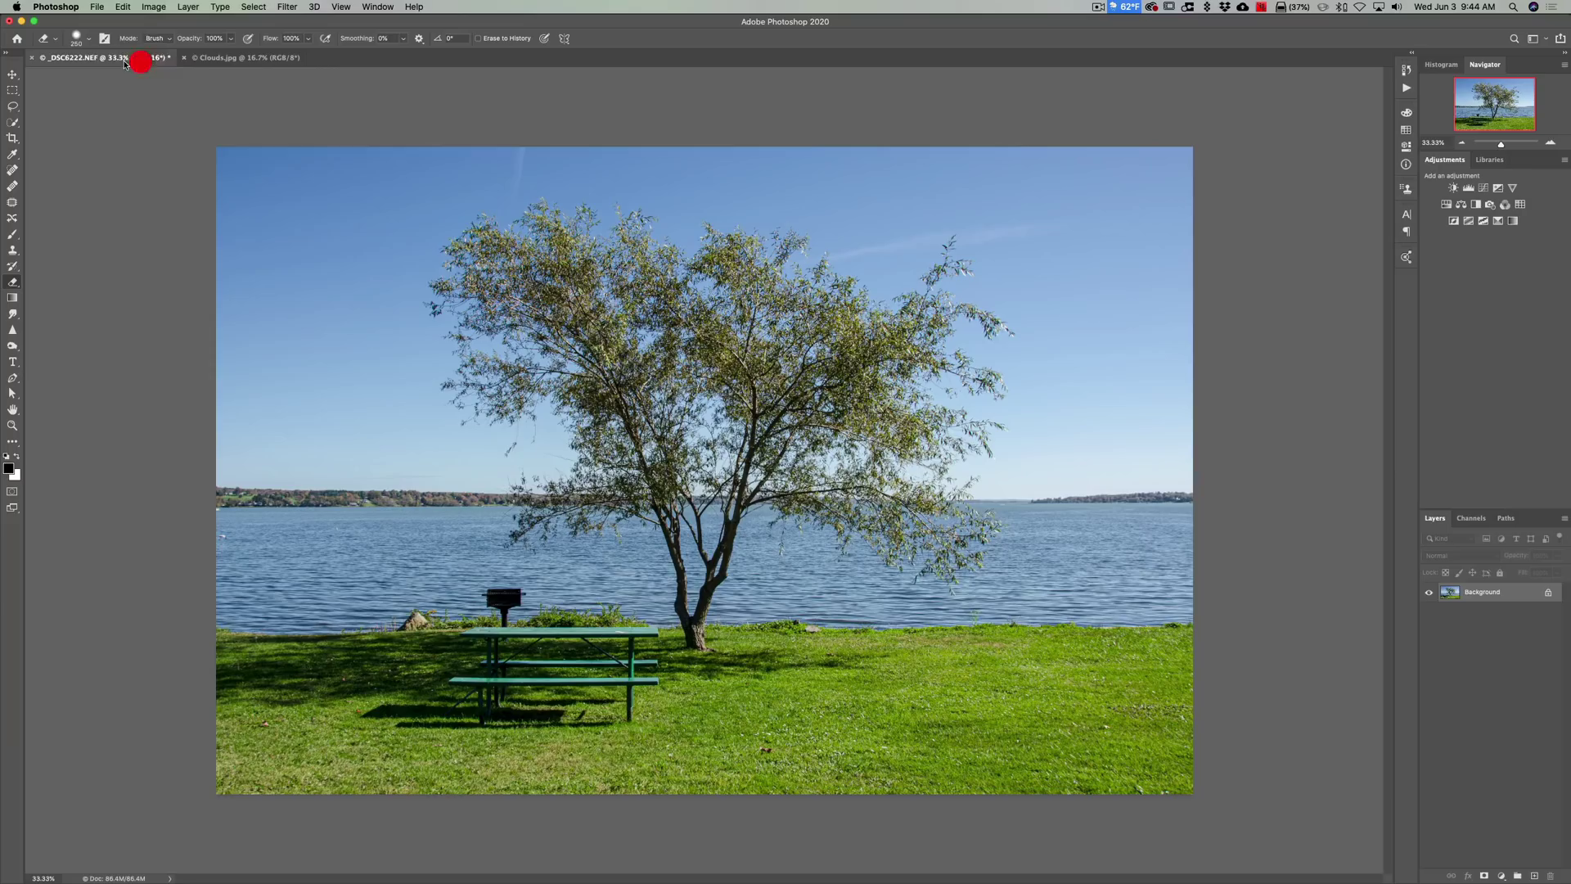
pyautogui.click(12, 73)
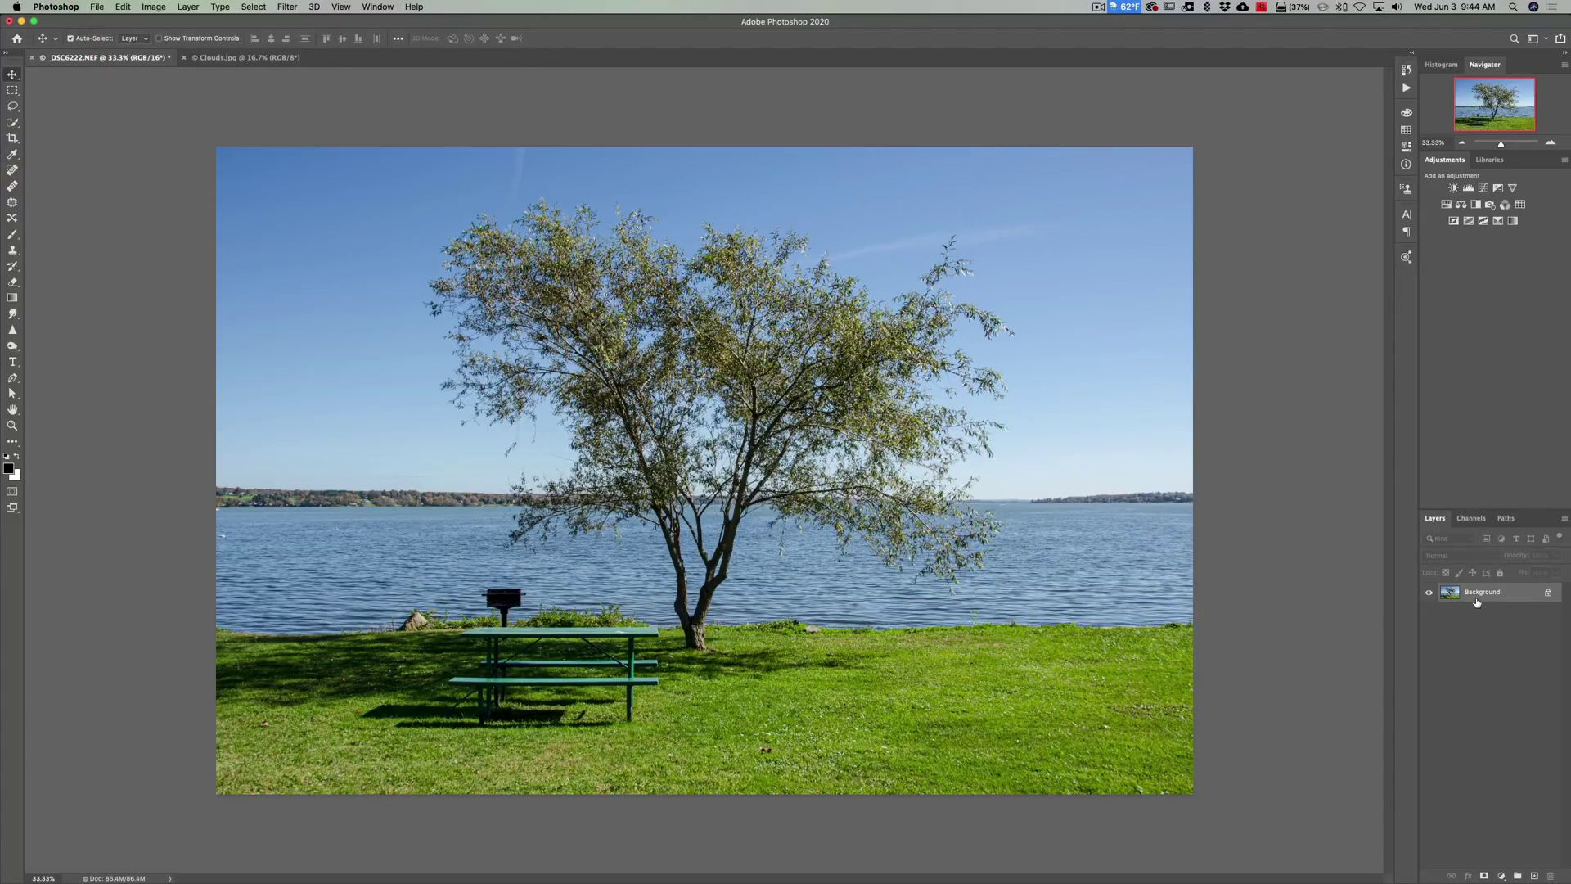
pyautogui.press('super+j')
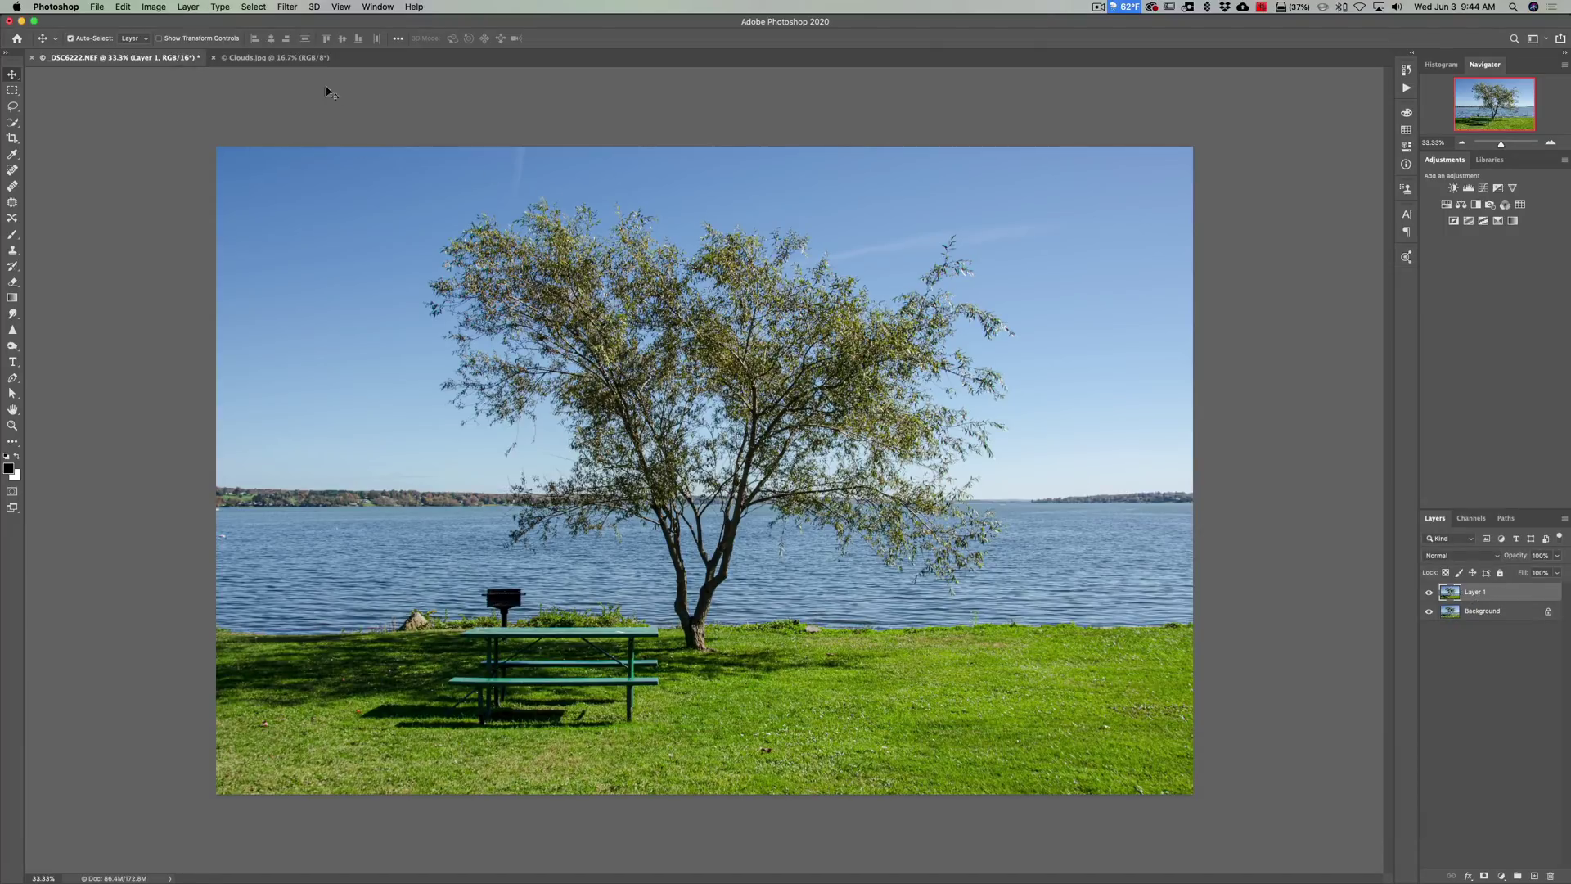
# Drag the clouds from Clouds.jpg into the tree photo, centred, as a new top layer.
pyautogui.click(278, 57)
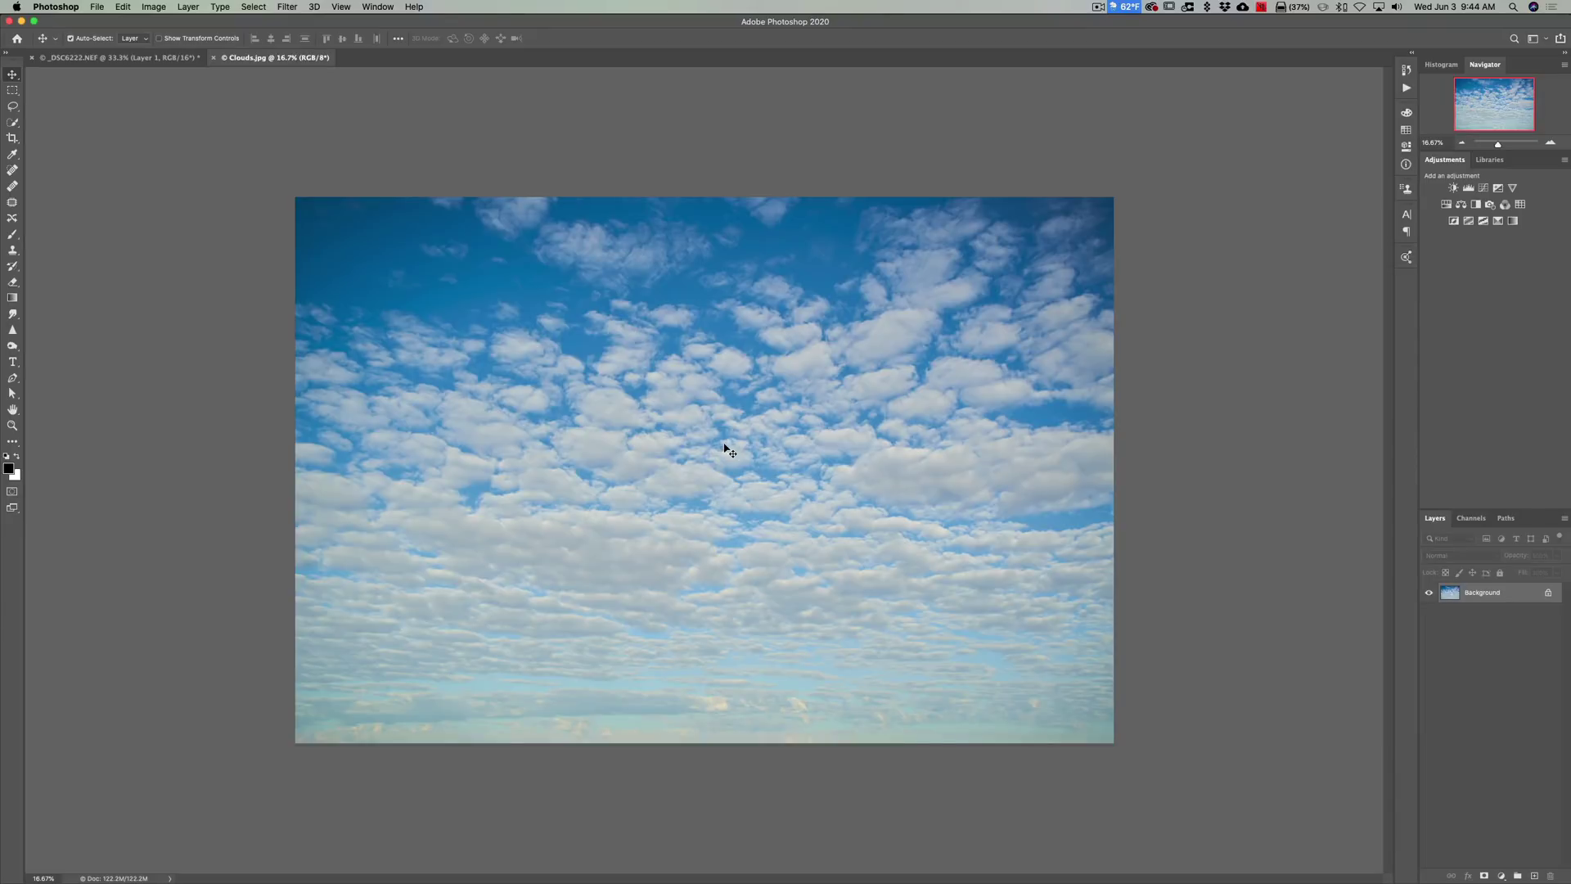
pyautogui.moveTo(720, 446); pyautogui.dragTo(179, 58)
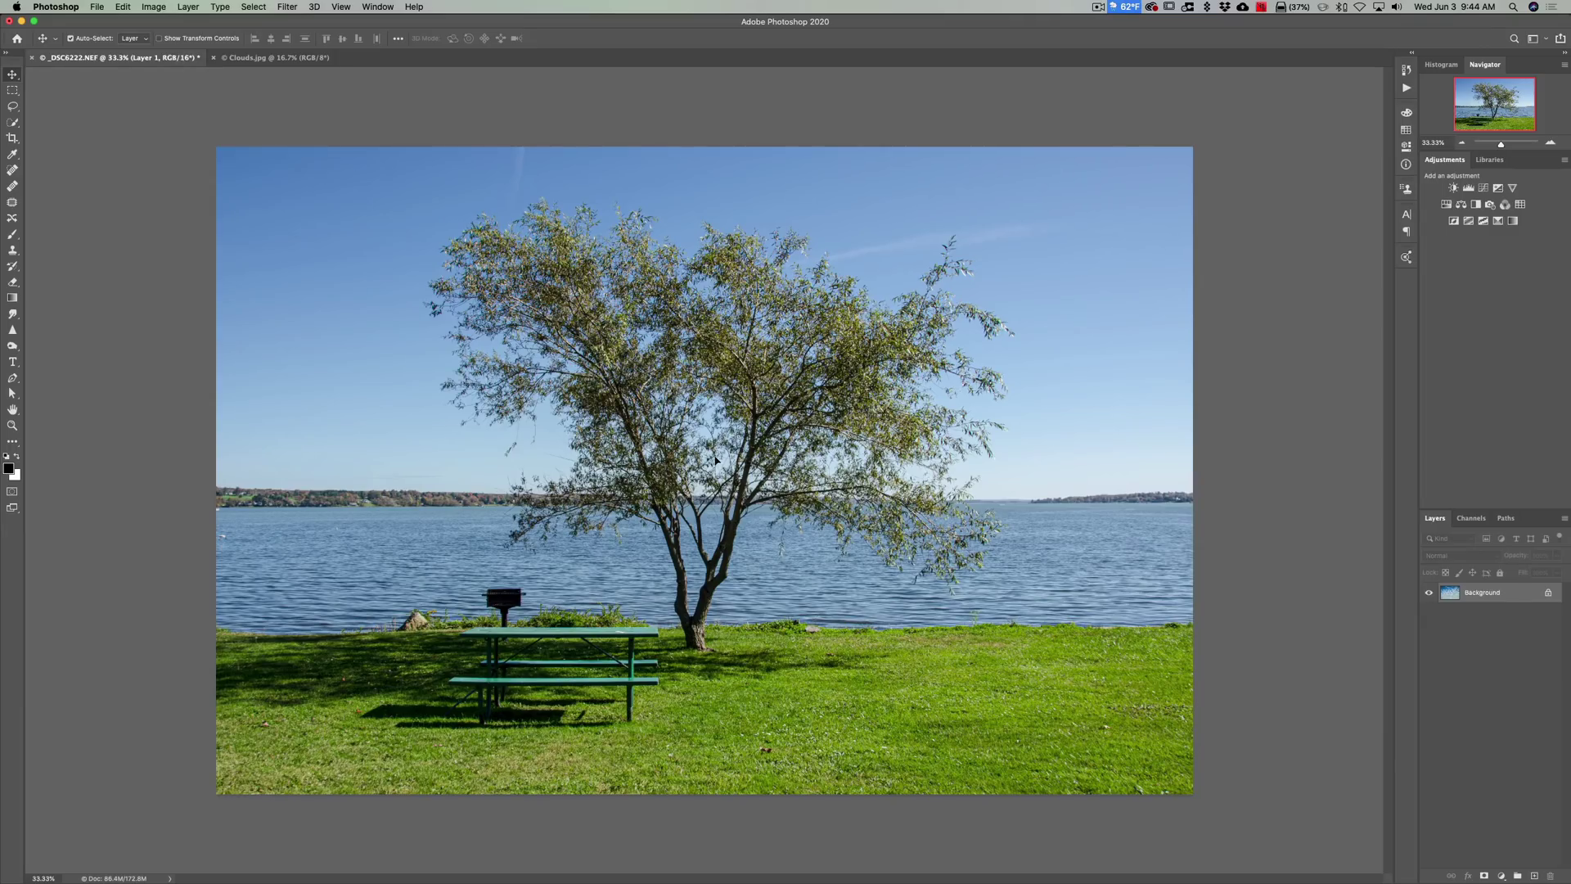
pyautogui.press('shift')
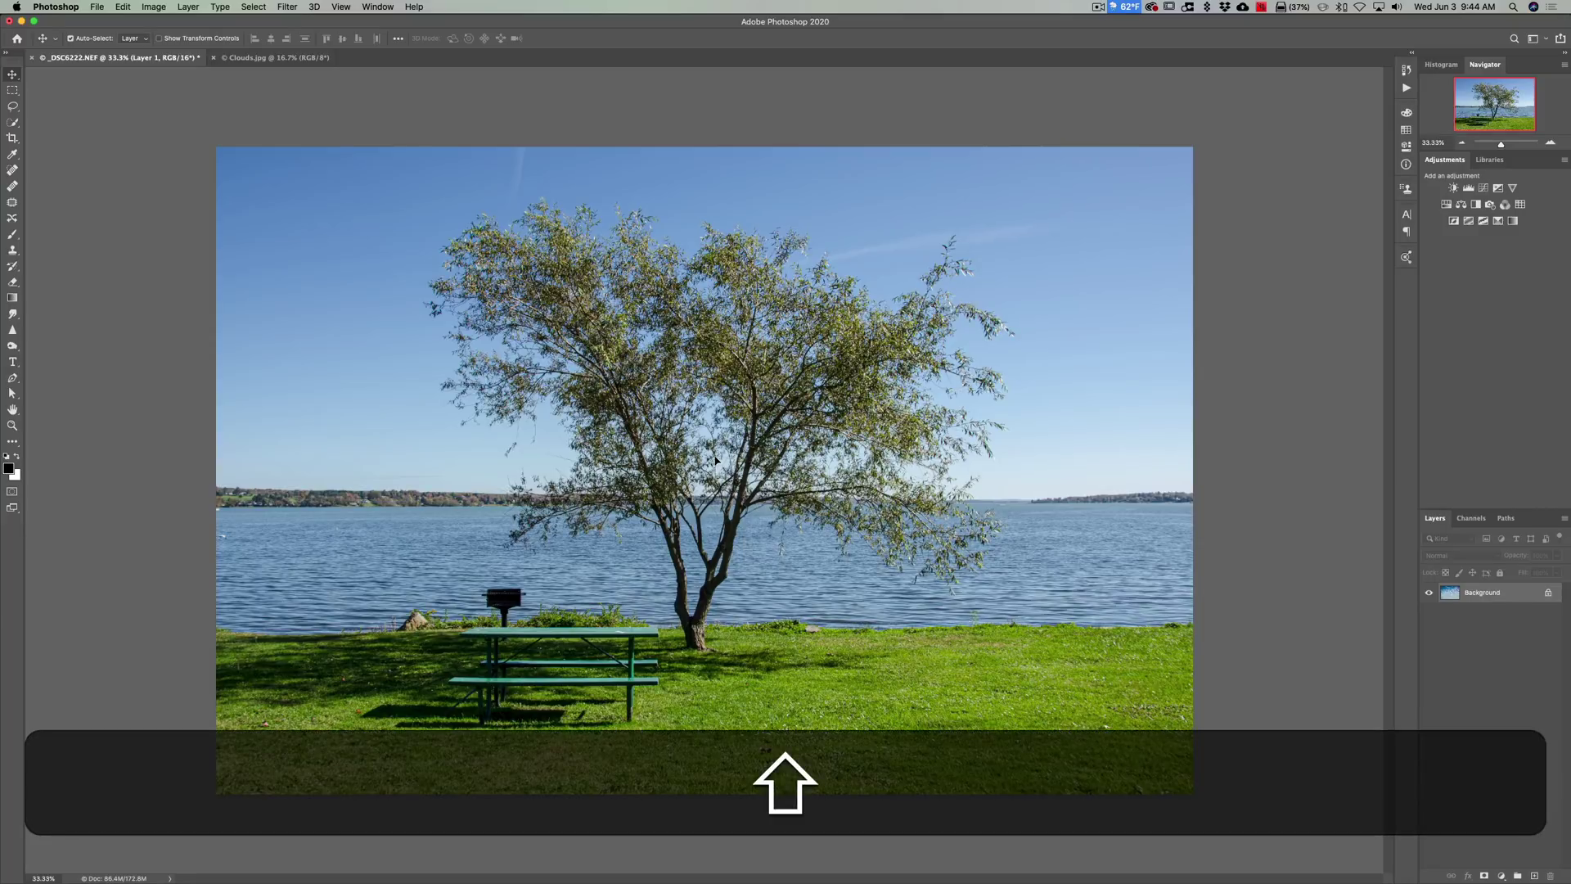
pyautogui.moveTo(715, 460); pyautogui.dragTo(715, 460)
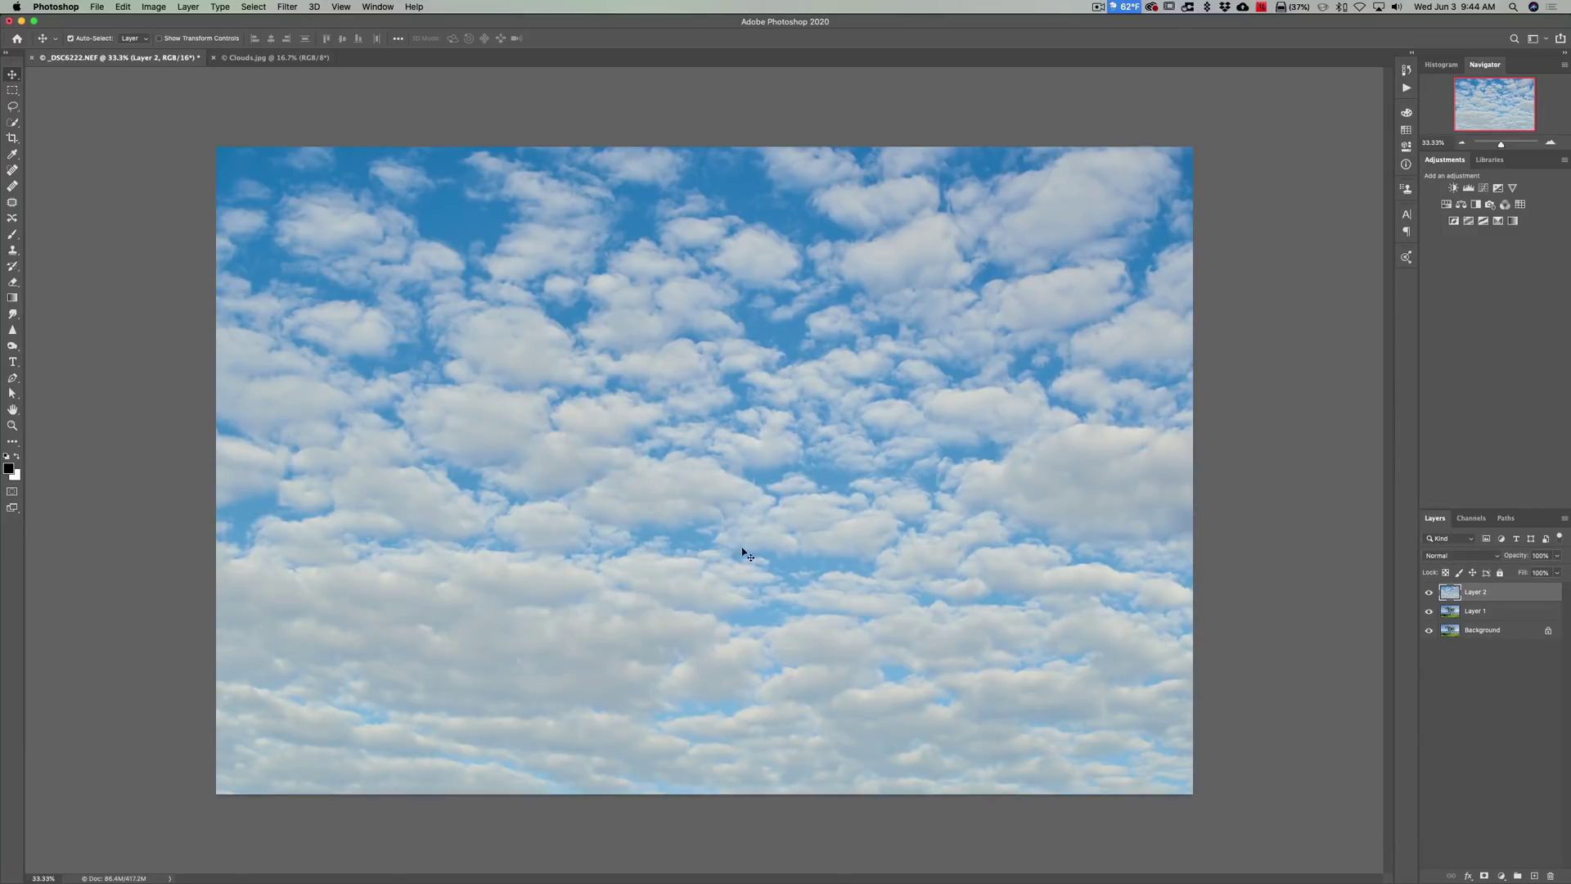
# Move the clouds up over the sky, place Layer 2 beneath Layer 1, and select Layer 1.
pyautogui.moveTo(739, 531); pyautogui.dragTo(736, 301)
pyautogui.moveTo(744, 379); pyautogui.dragTo(716, 293)
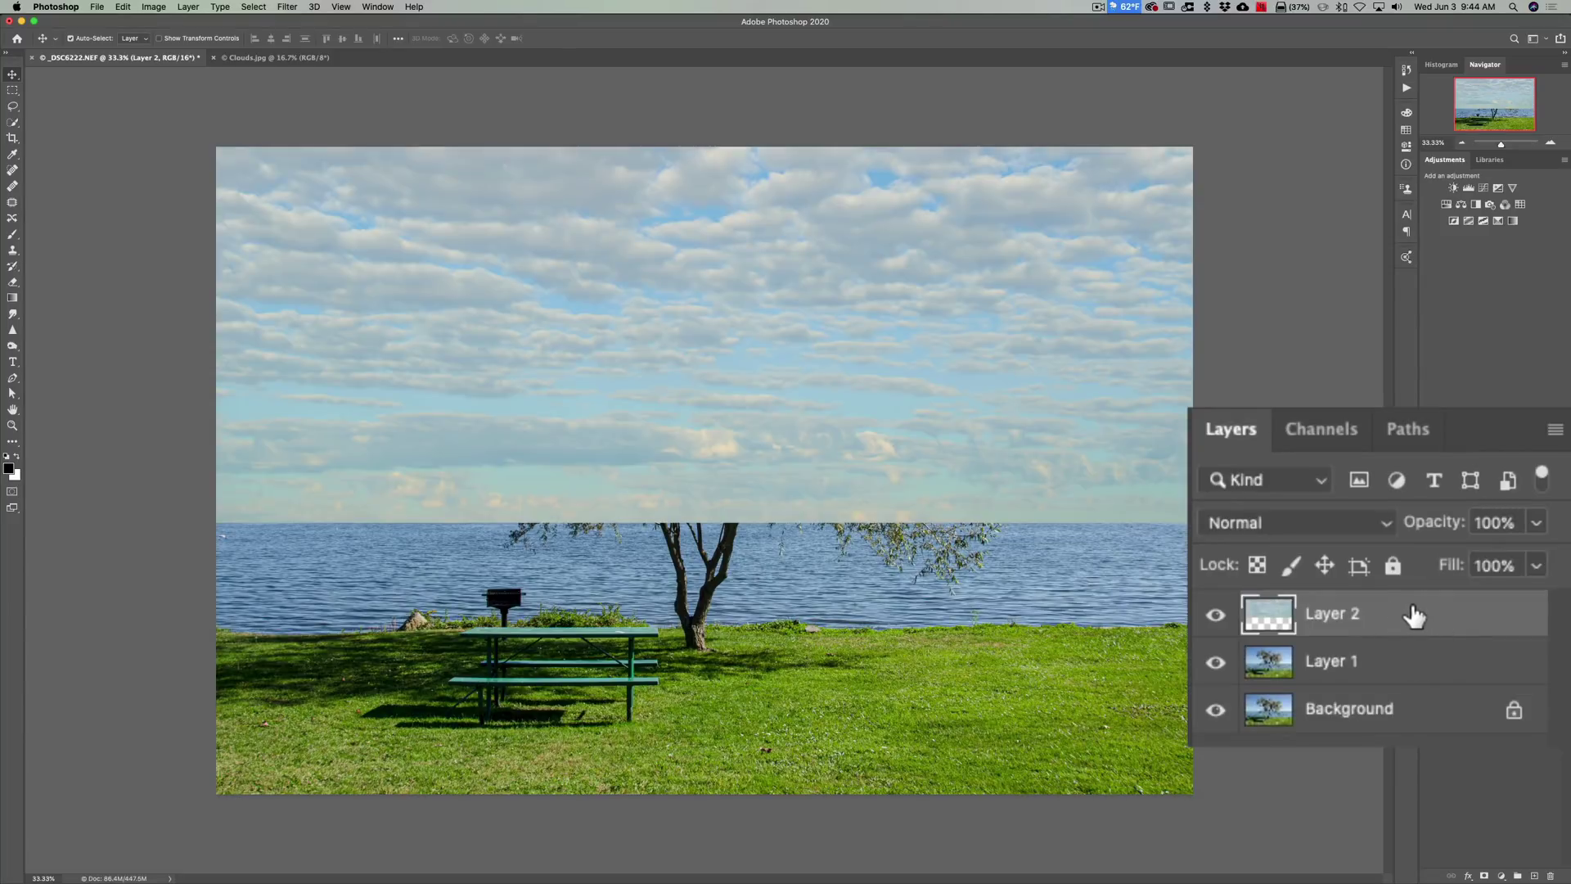
pyautogui.moveTo(1385, 615); pyautogui.dragTo(1378, 664)
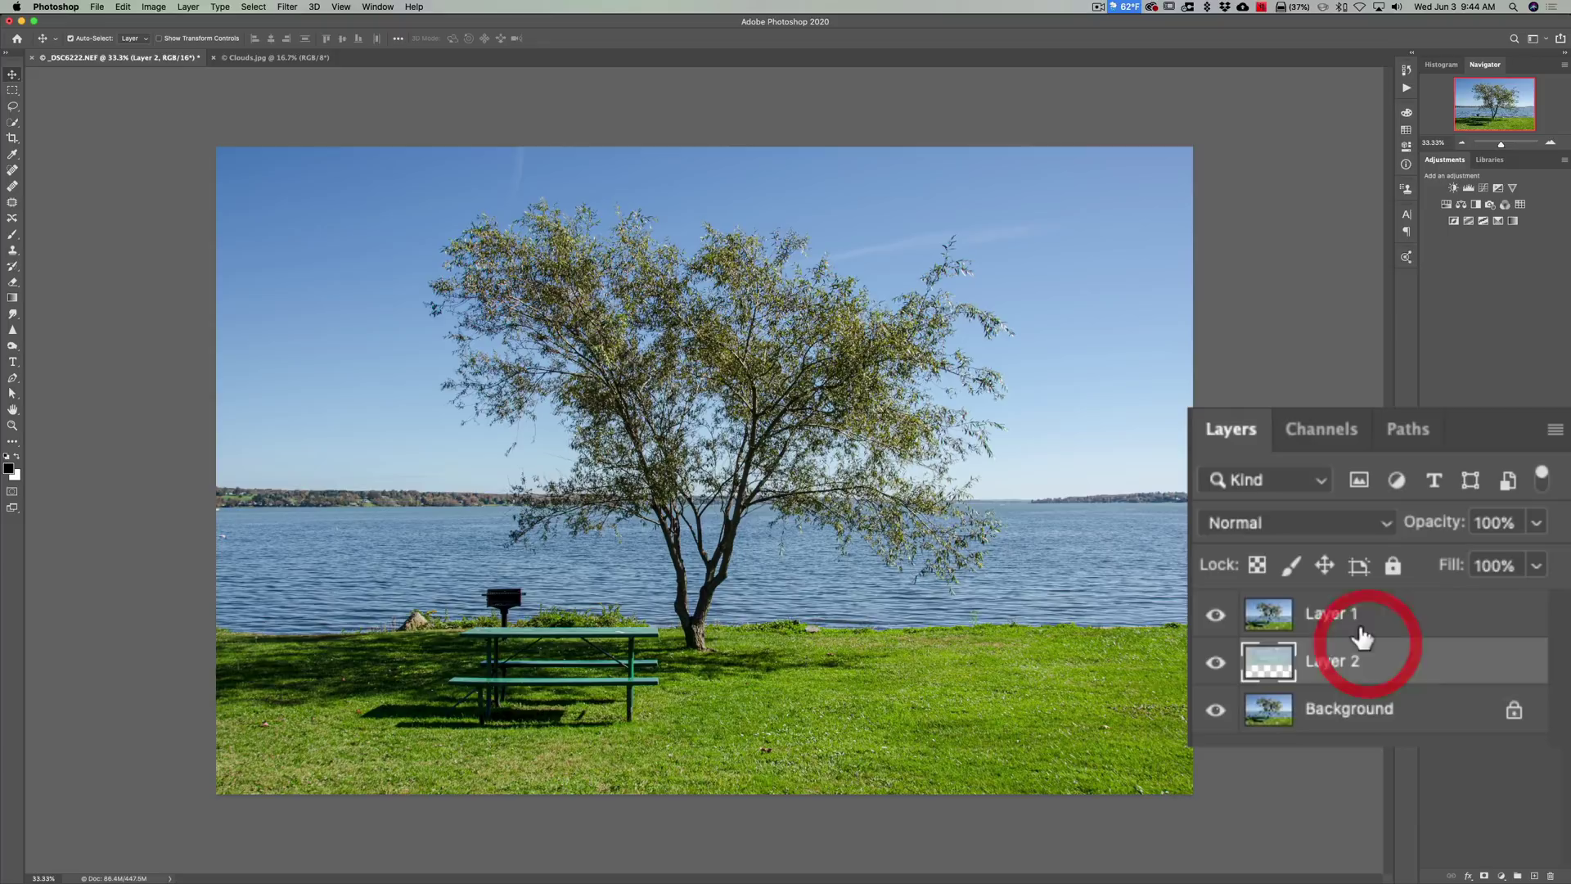
pyautogui.click(1269, 617)
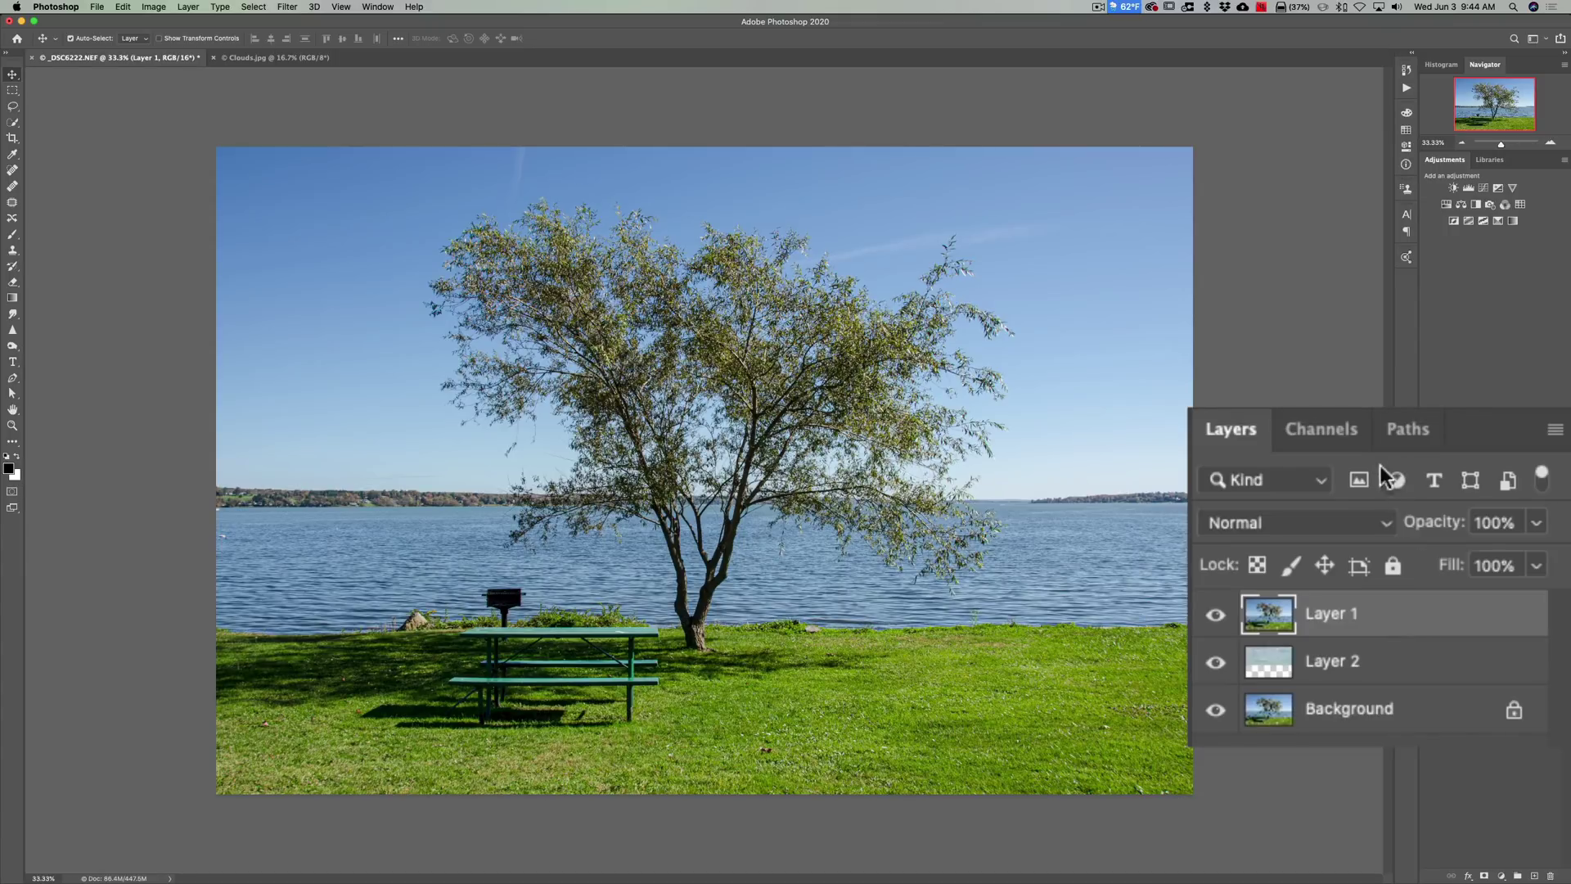
# In the Channels panel, view the Red, Green, then Blue channels individually.
pyautogui.click(1311, 429)
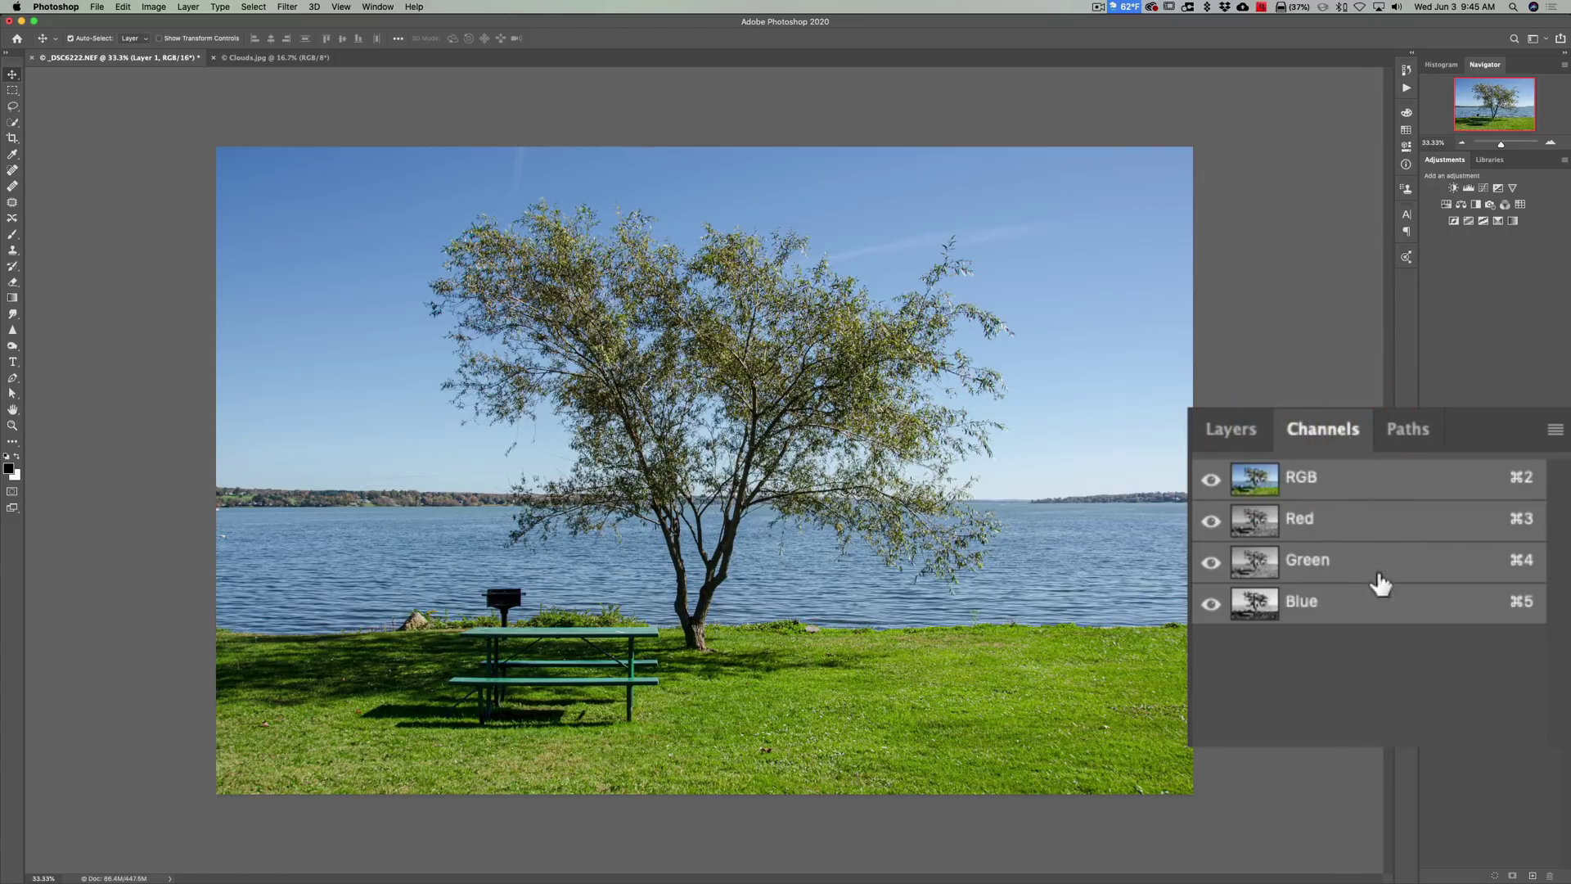
pyautogui.click(1325, 524)
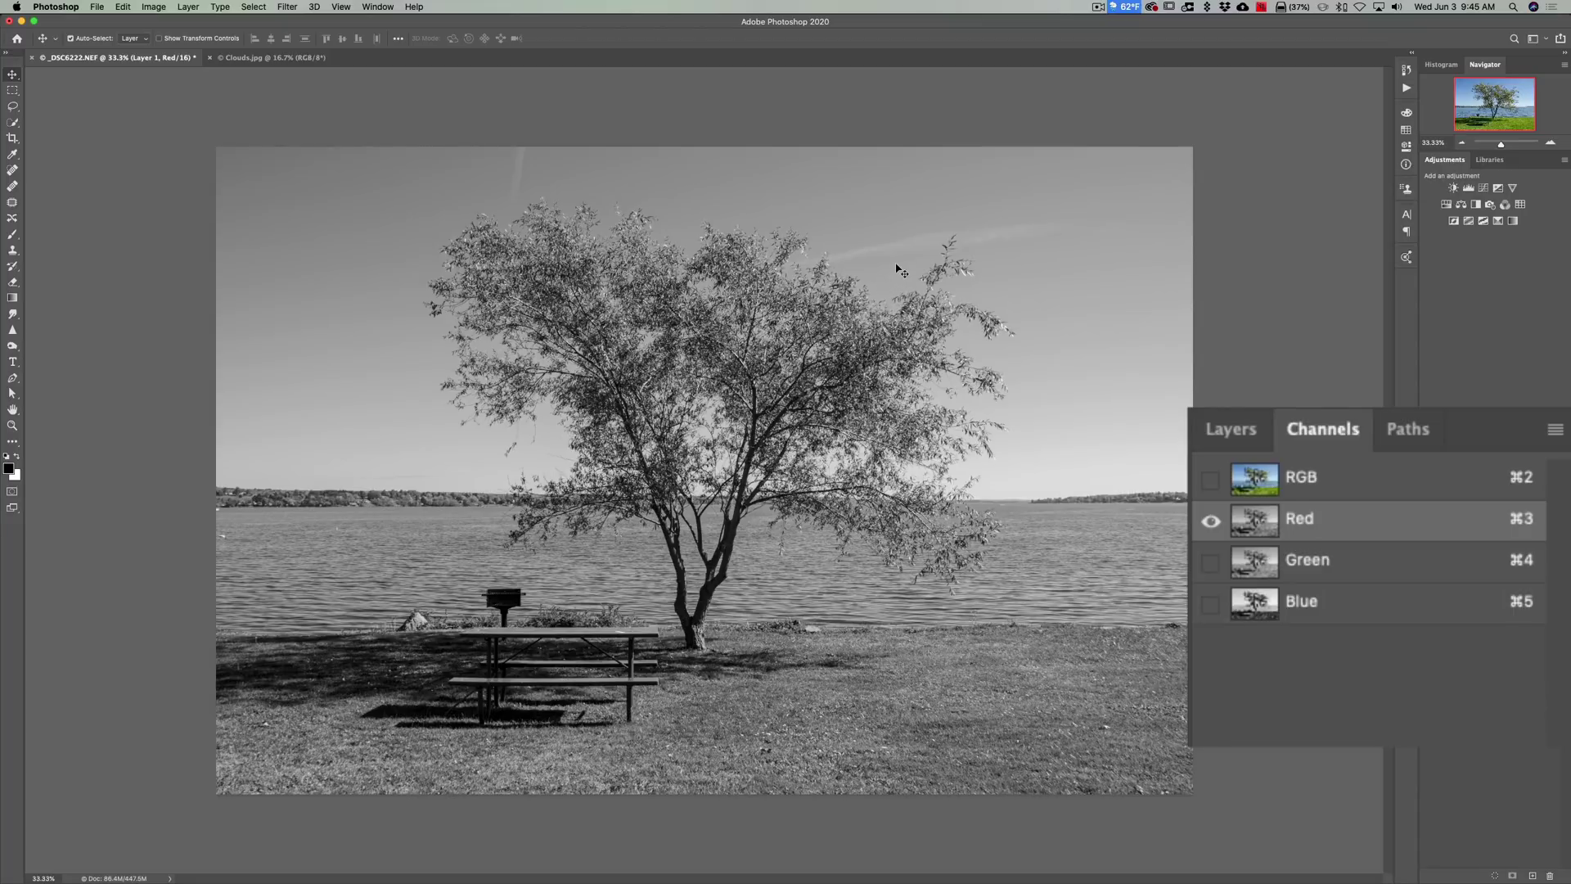
pyautogui.click(1344, 561)
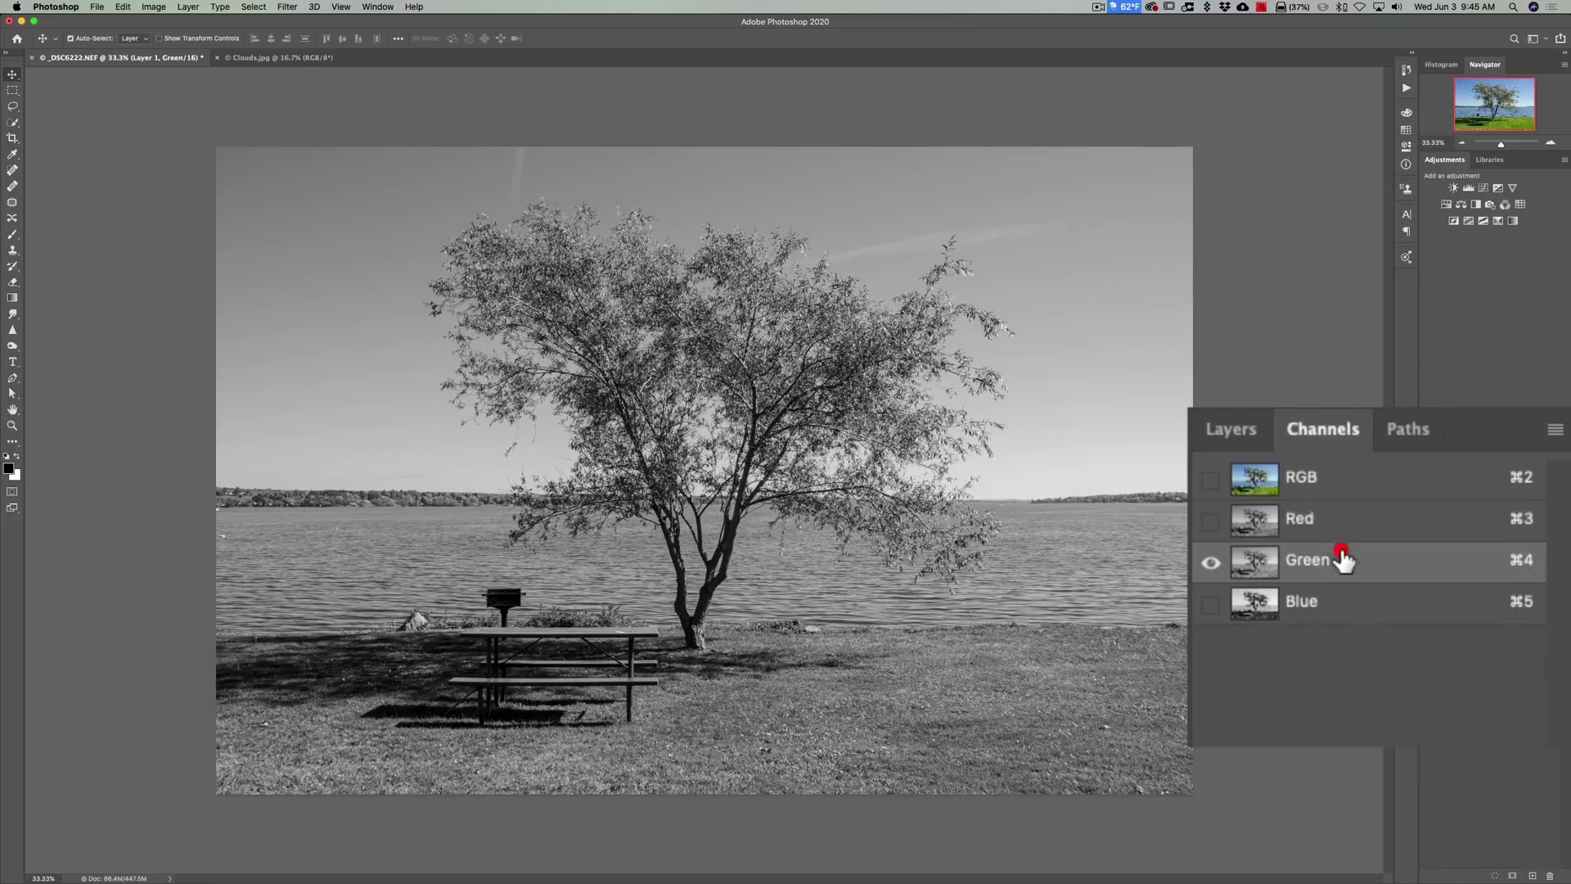
pyautogui.click(1347, 603)
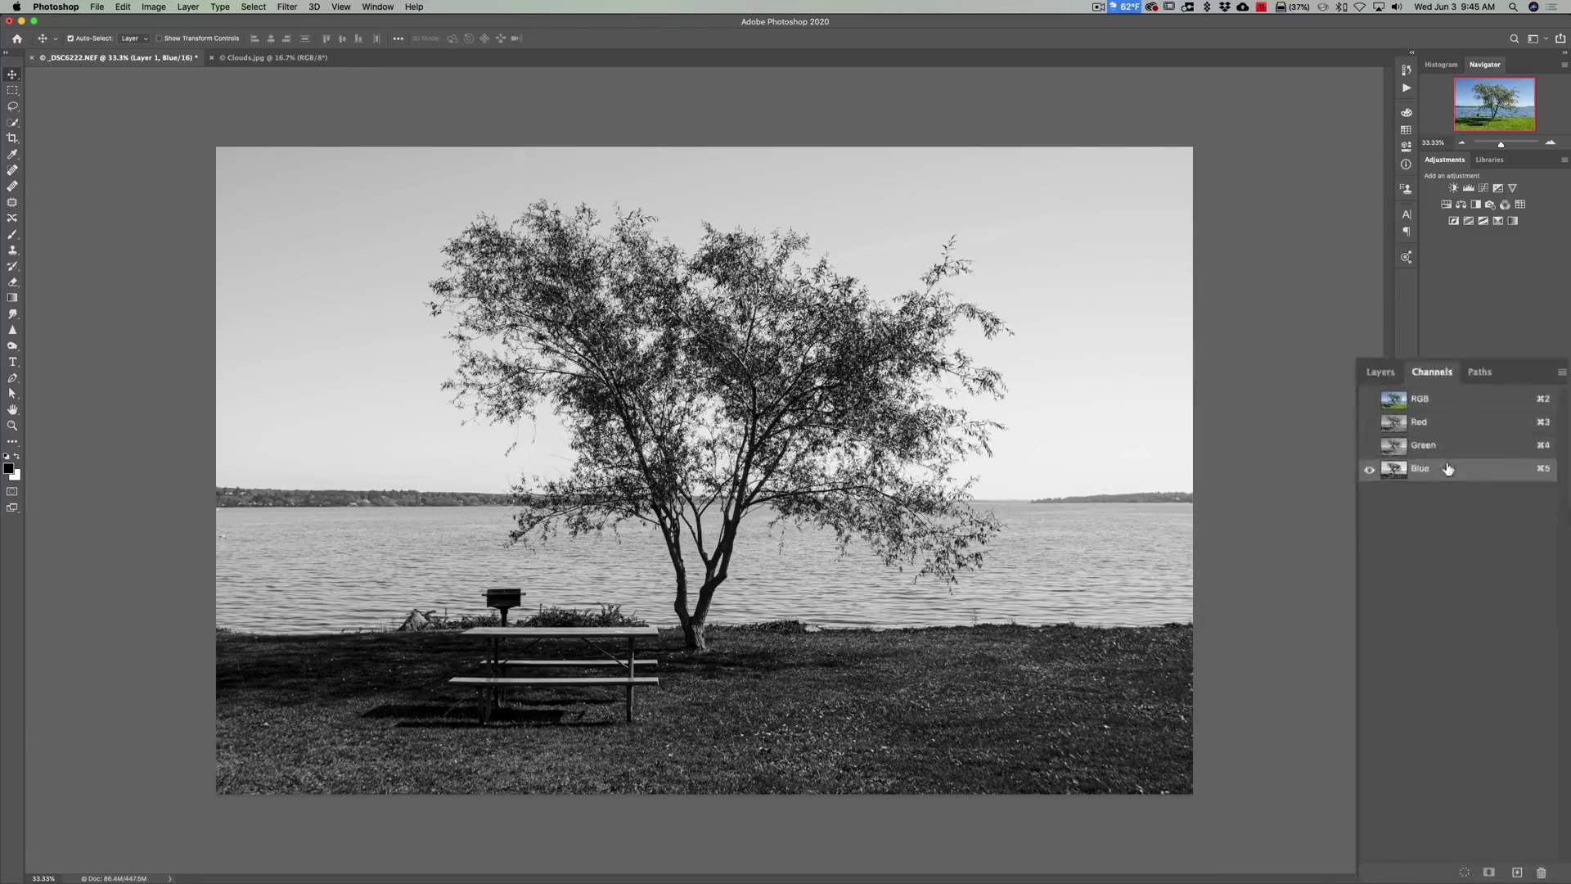
# Duplicate the Blue channel onto the new-channel button to create Blue copy.
pyautogui.moveTo(1353, 144); pyautogui.dragTo(1474, 863)
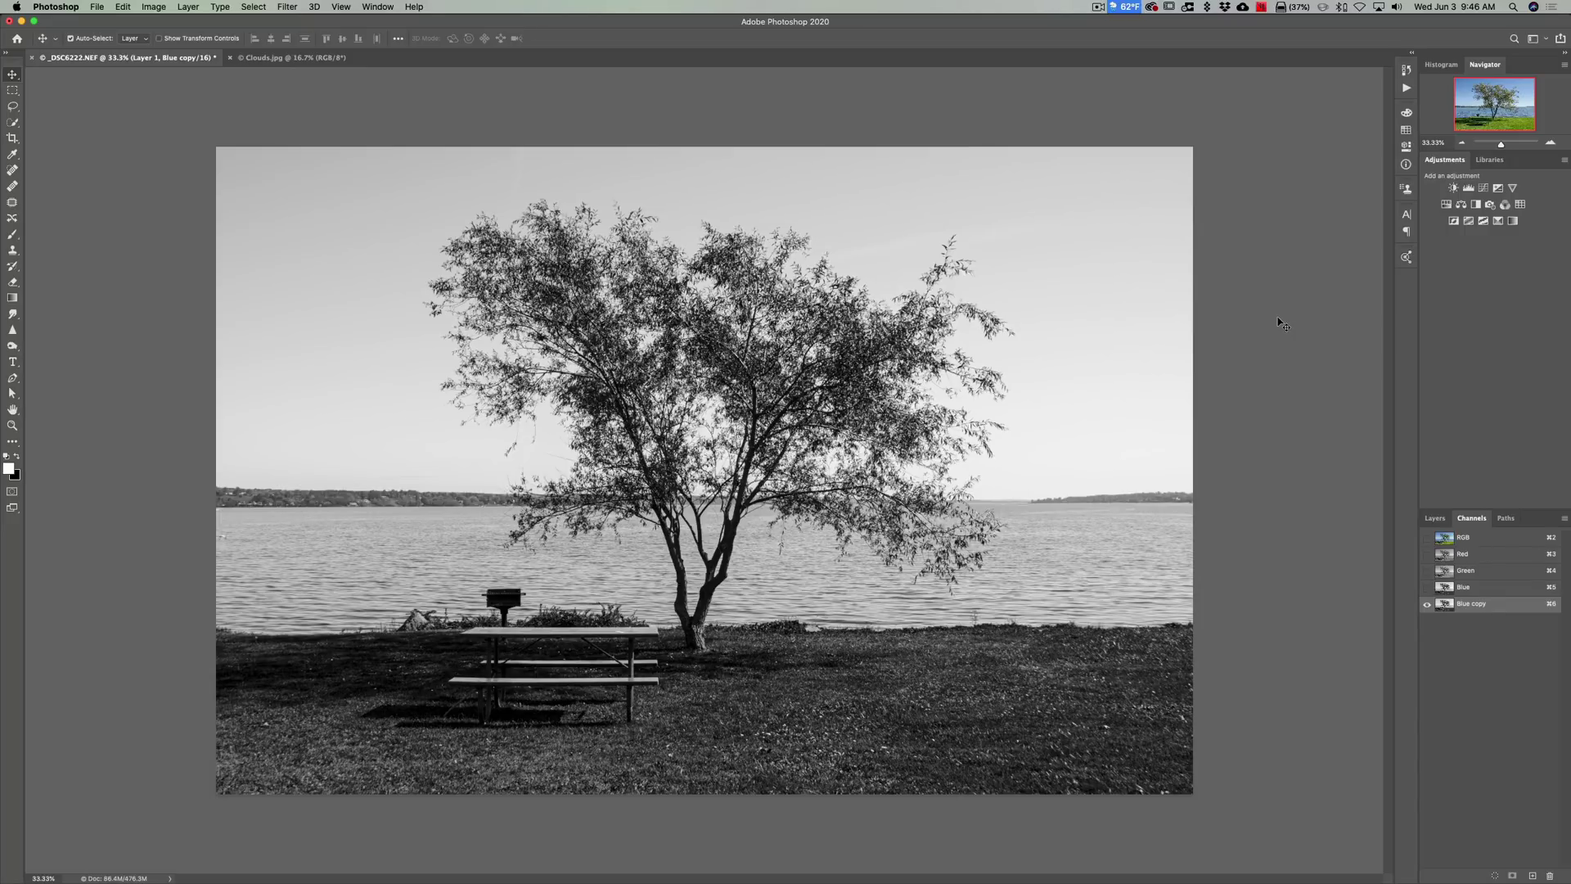
# Apply Levels to Blue copy, pulling the black and white input sliders inward until the sky goes white.
pyautogui.click(153, 8)
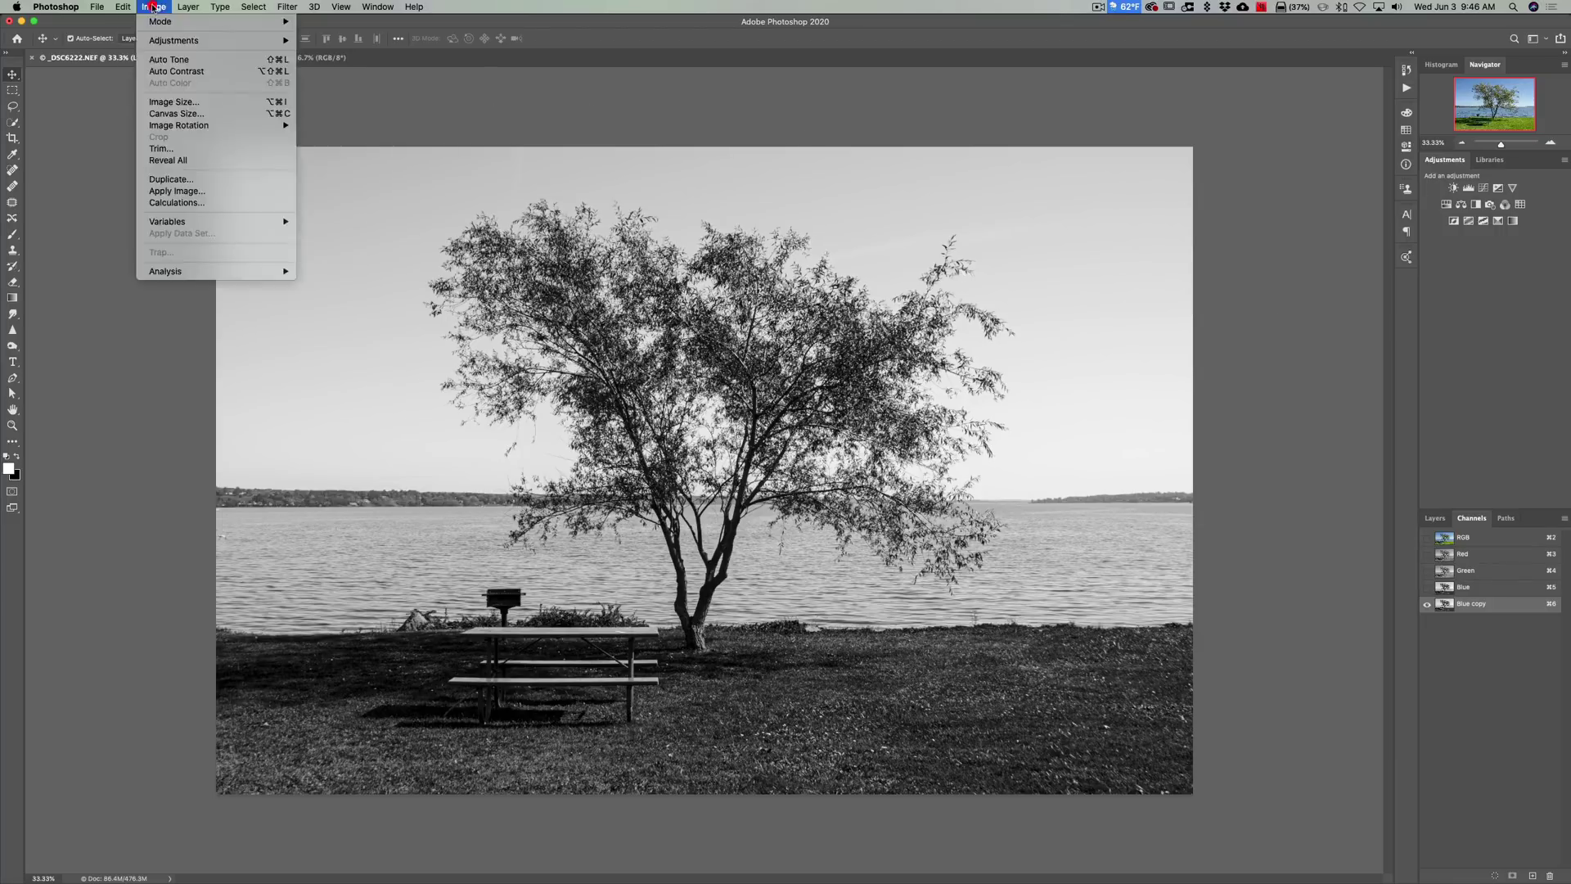
pyautogui.moveTo(233, 43)
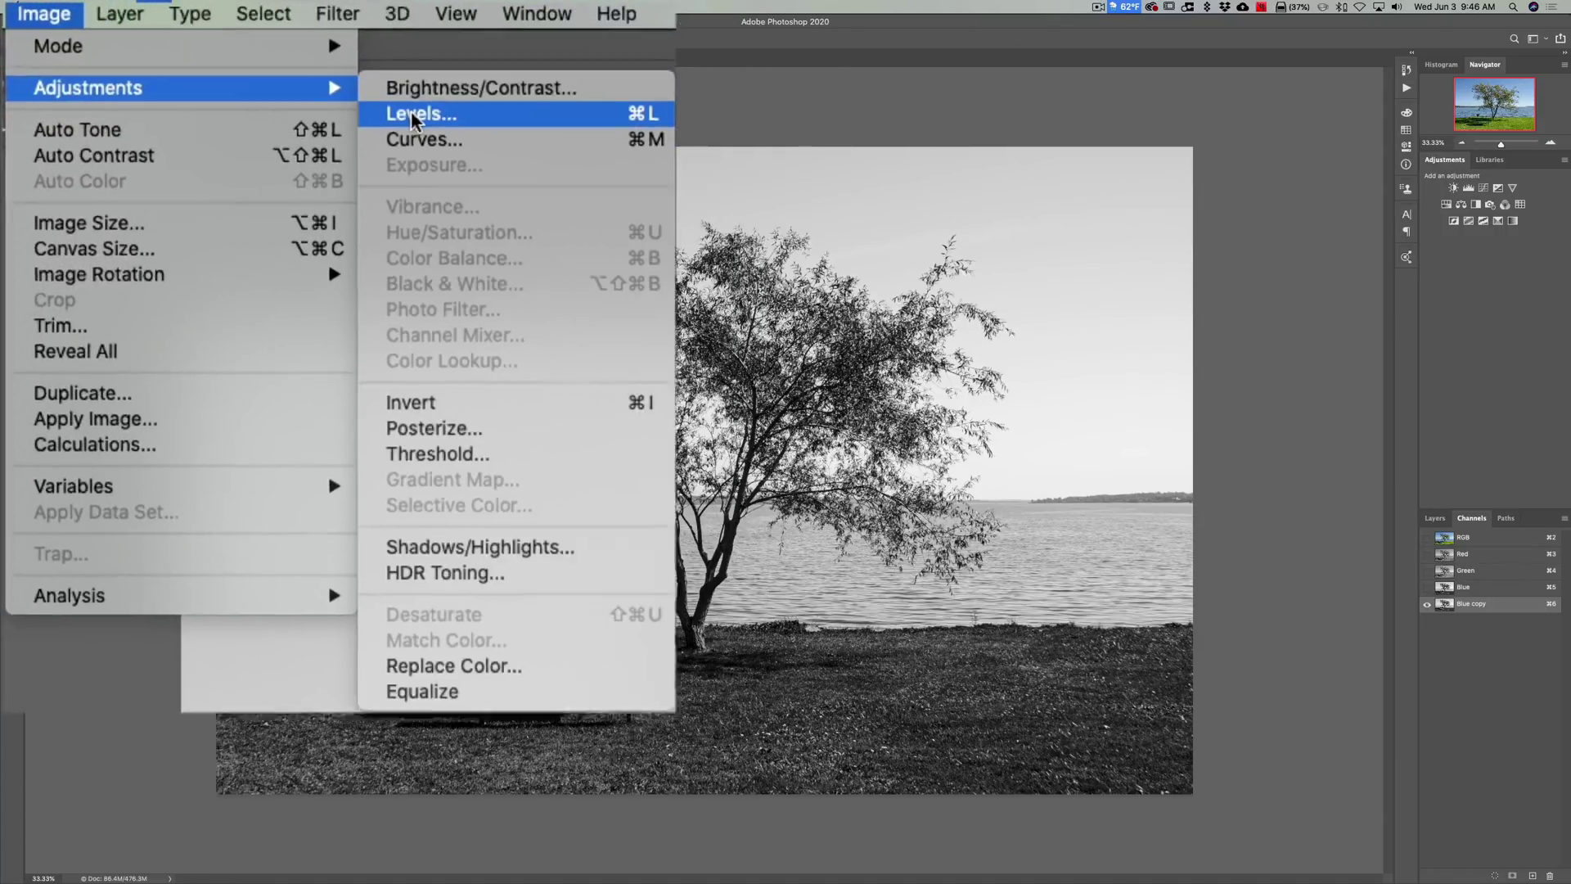
pyautogui.click(396, 113)
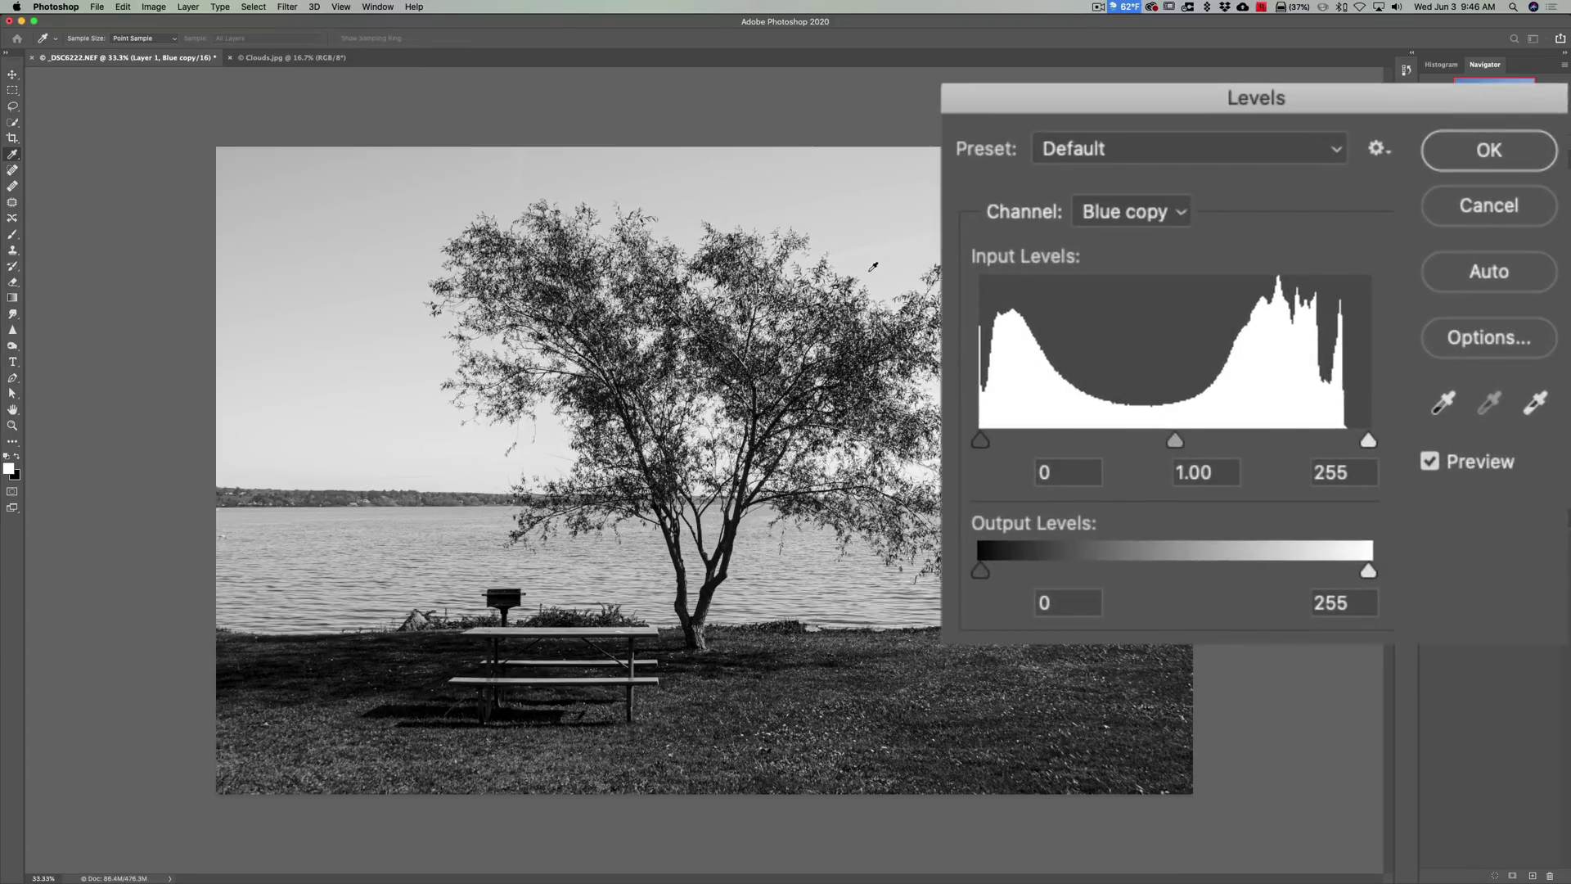
pyautogui.moveTo(980, 442); pyautogui.dragTo(1100, 438)
pyautogui.moveTo(1368, 440); pyautogui.dragTo(1293, 440)
pyautogui.moveTo(1098, 442); pyautogui.dragTo(1103, 440)
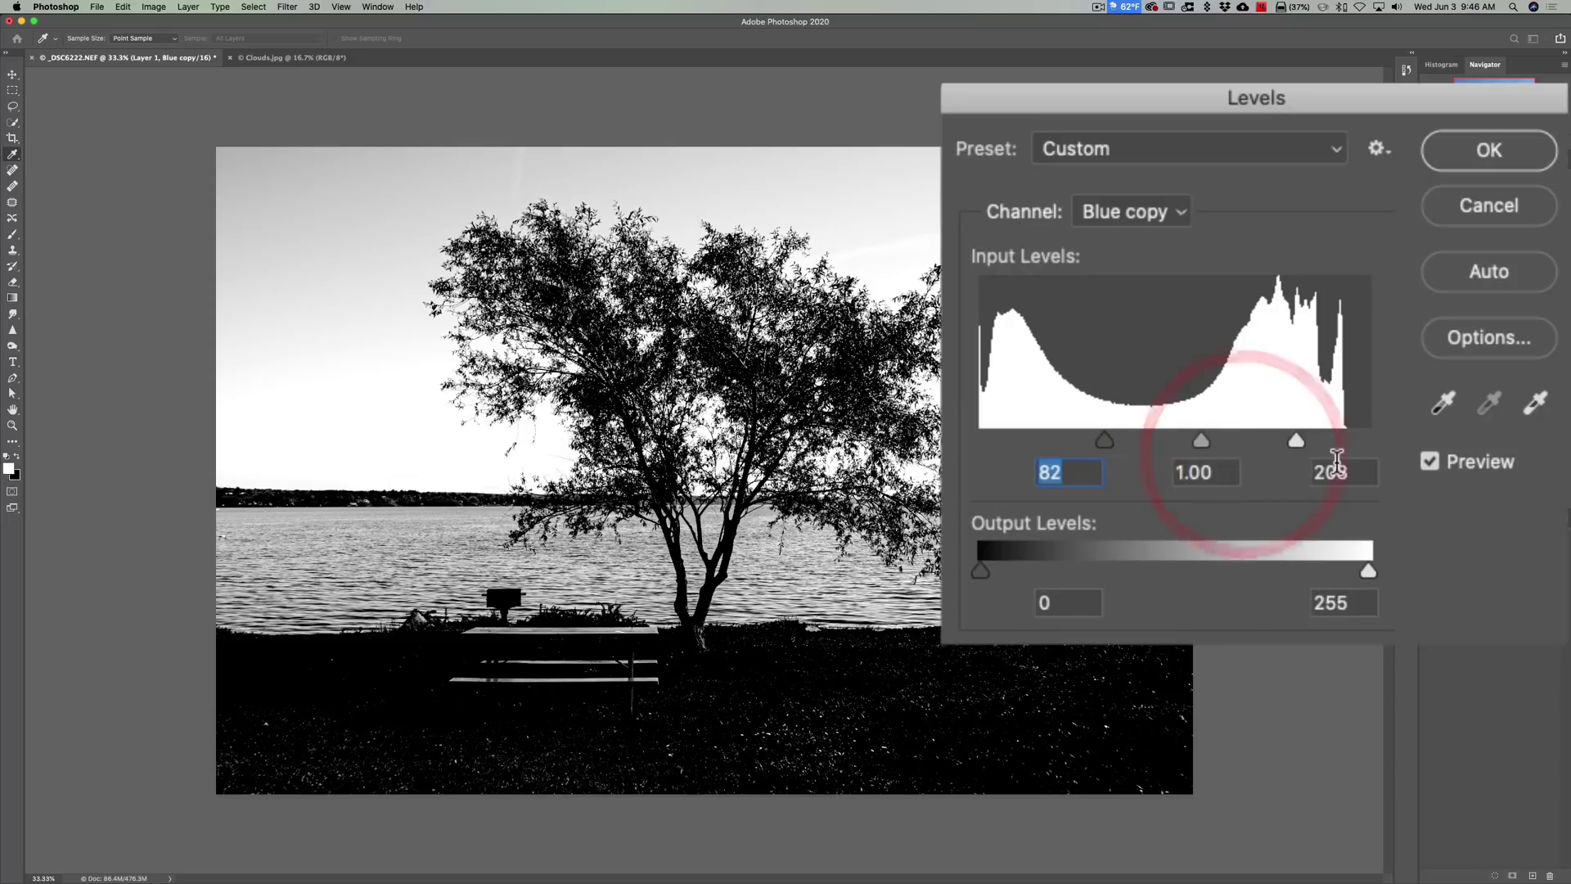
pyautogui.moveTo(1299, 443); pyautogui.dragTo(1277, 442)
pyautogui.moveTo(1107, 440); pyautogui.dragTo(1110, 440)
pyautogui.moveTo(1274, 436); pyautogui.dragTo(1263, 442)
pyautogui.click(1490, 150)
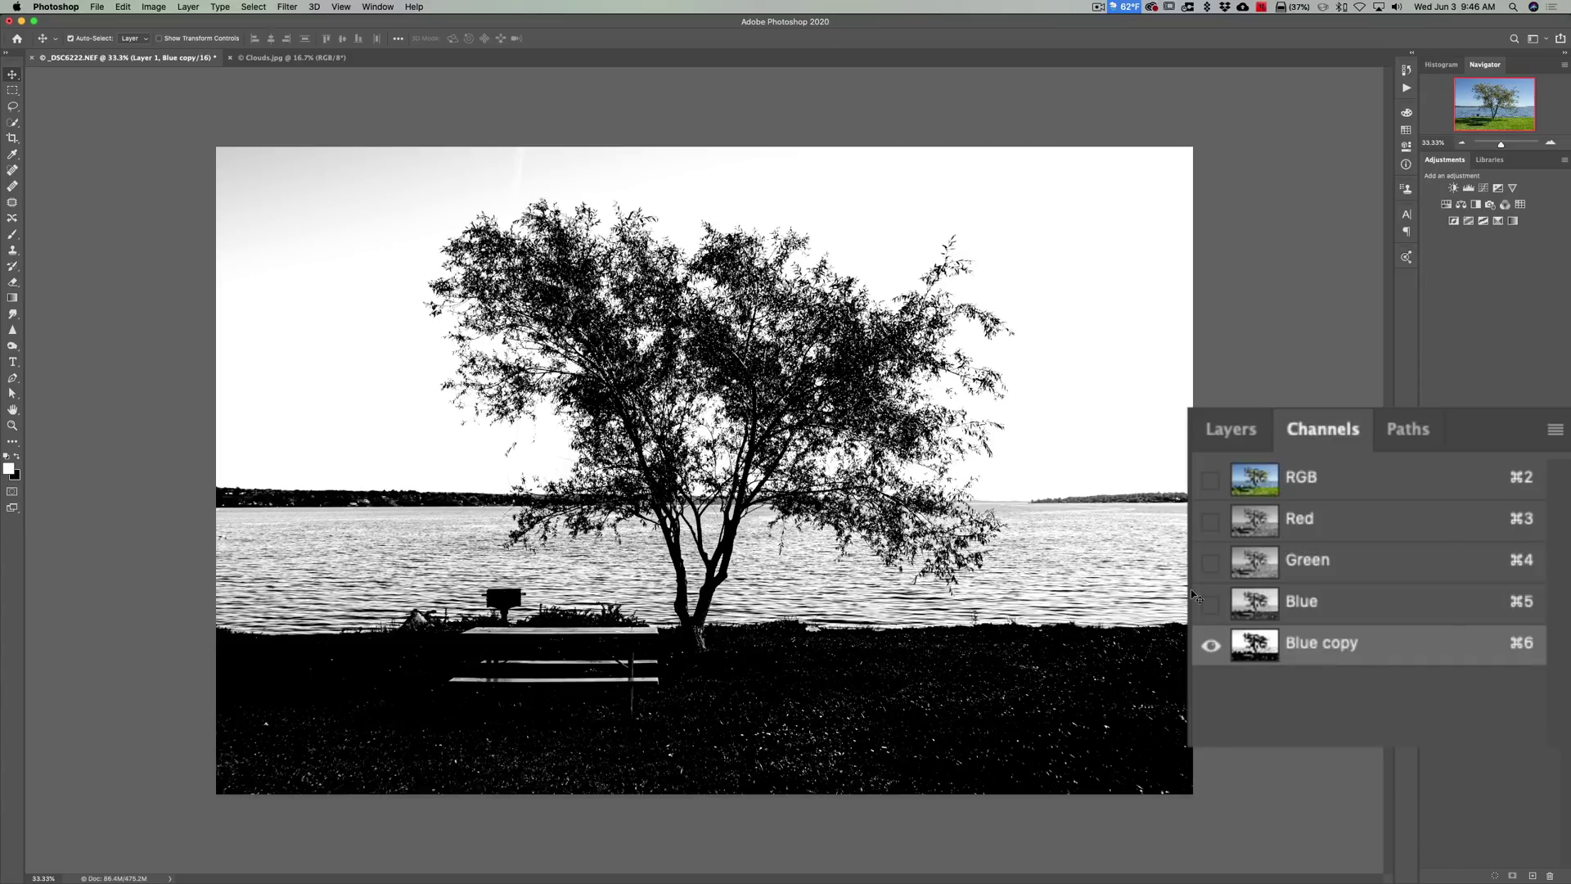
# Load Blue copy as a selection, restore the RGB composite view, and return to the Layers panel.
pyautogui.keyDown('super'); pyautogui.click(1257, 646); pyautogui.keyUp('super')
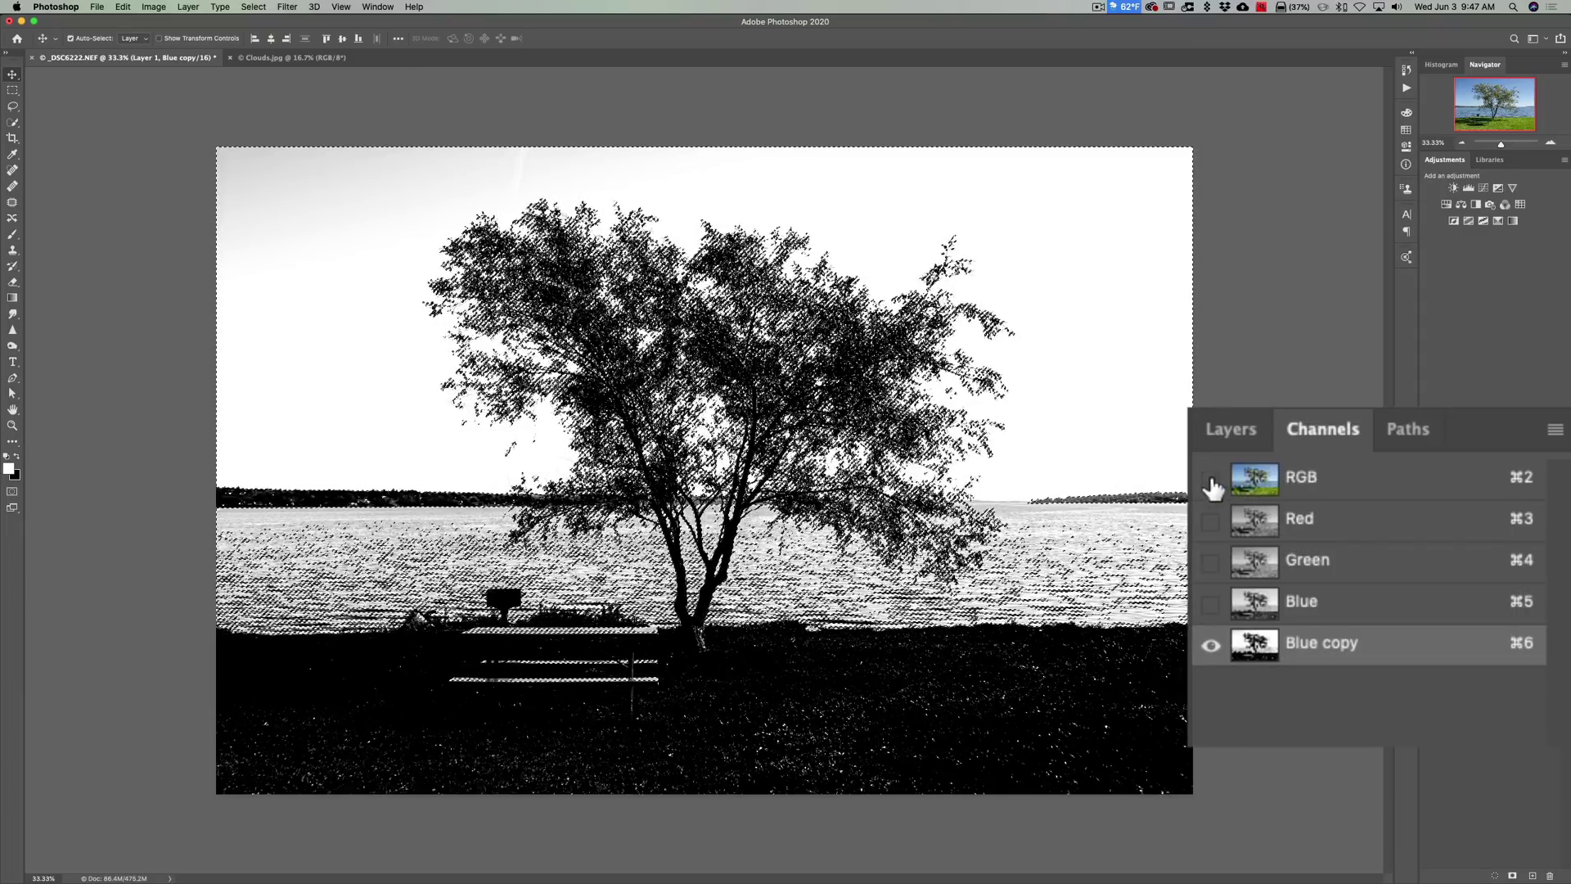
pyautogui.click(1211, 481)
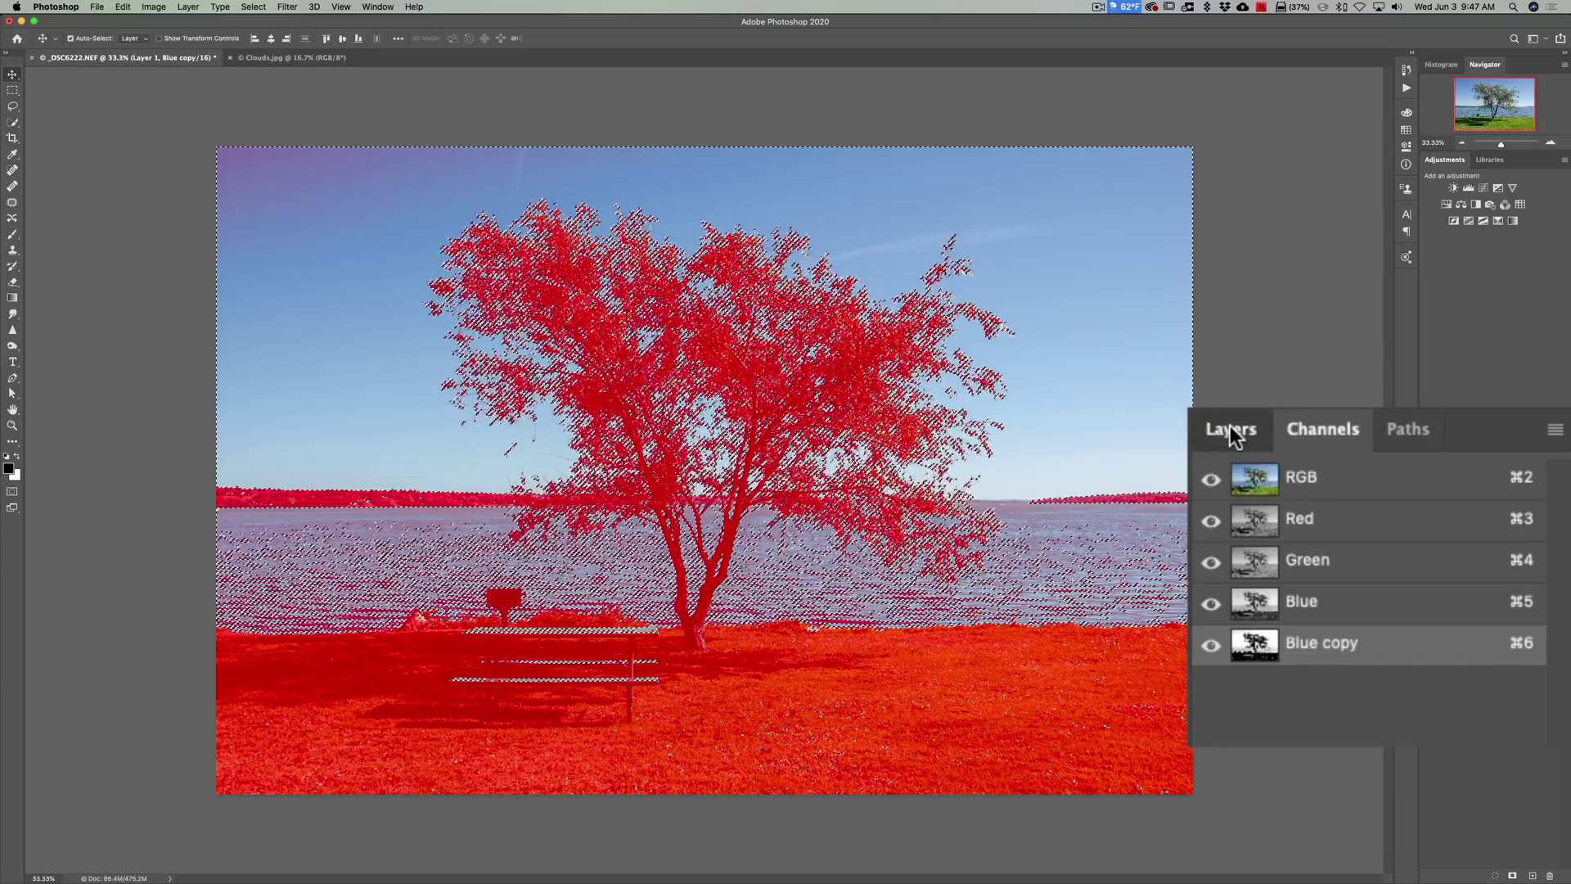
pyautogui.click(1229, 428)
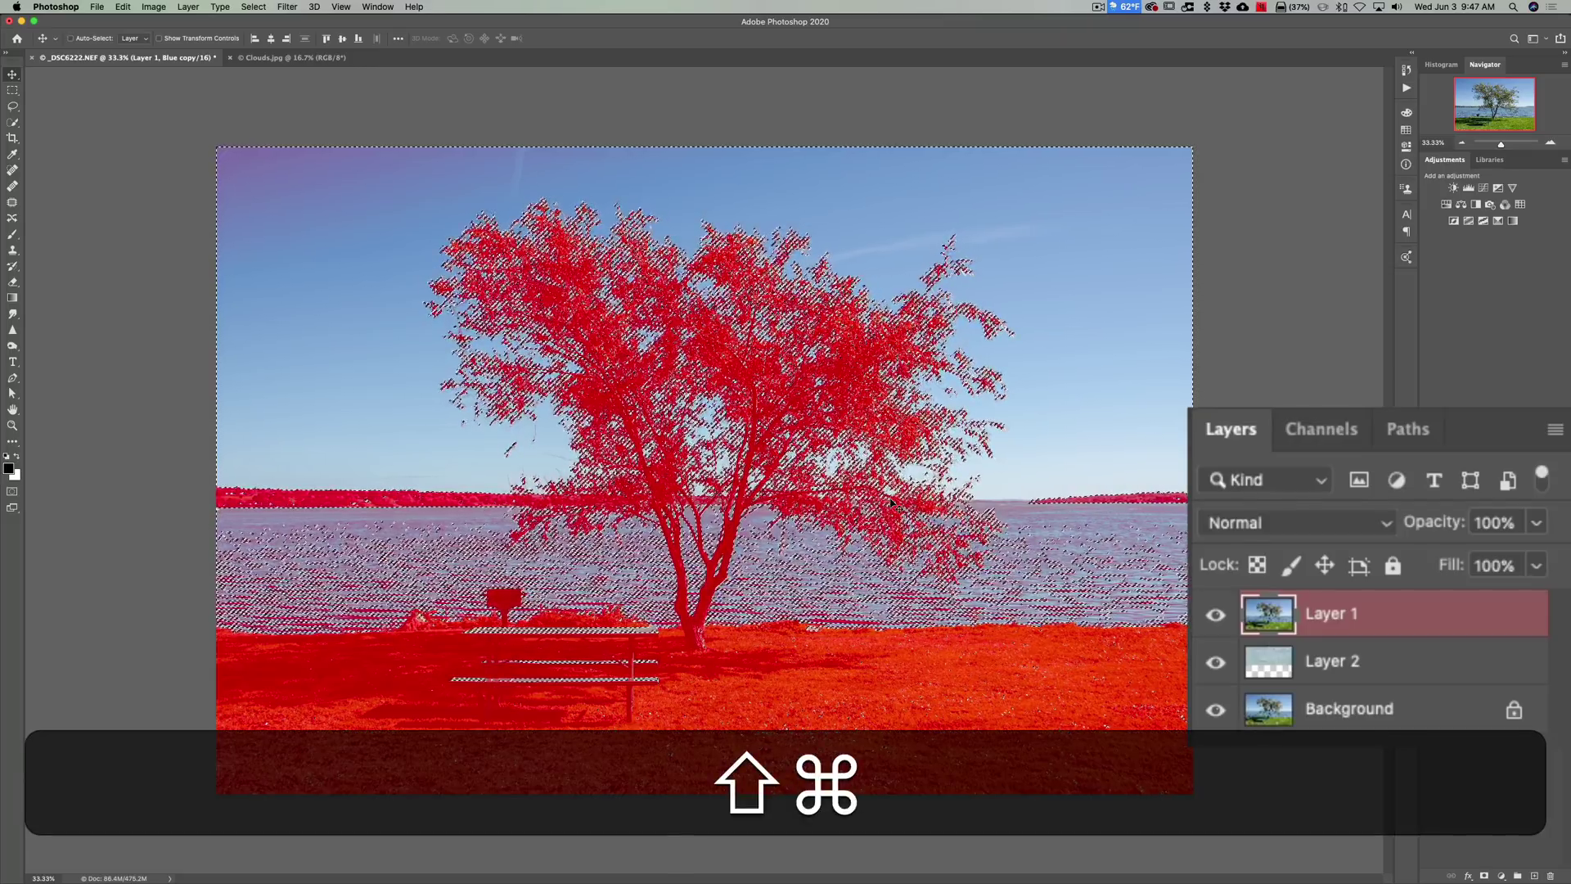
# Invert the sky selection and add it as a layer mask on Layer 1.
pyautogui.press('shift+super+i')
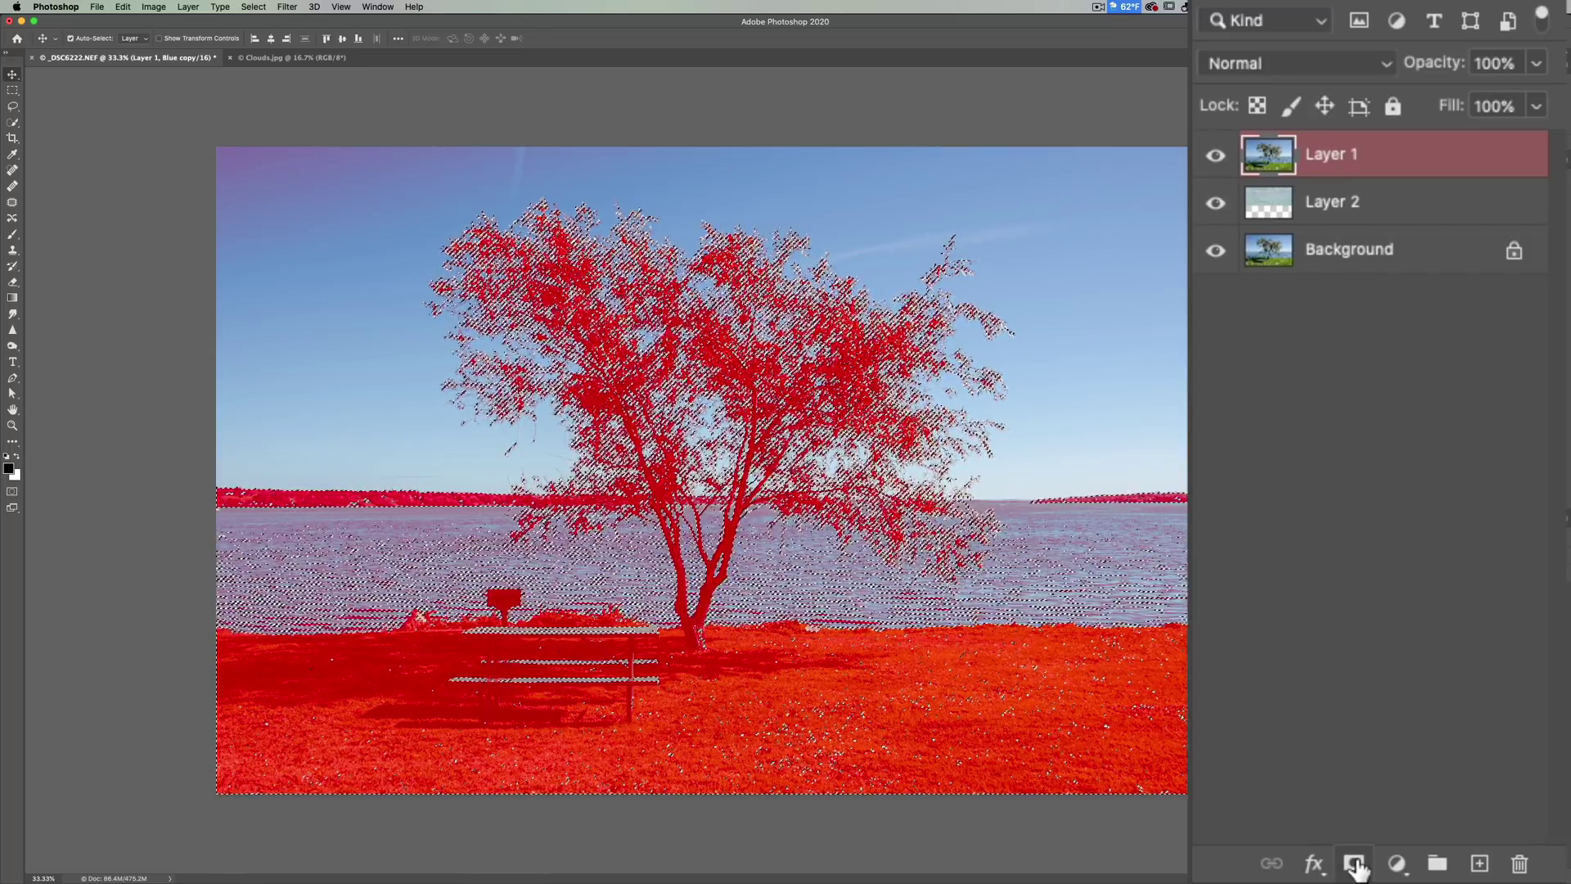
pyautogui.click(1442, 872)
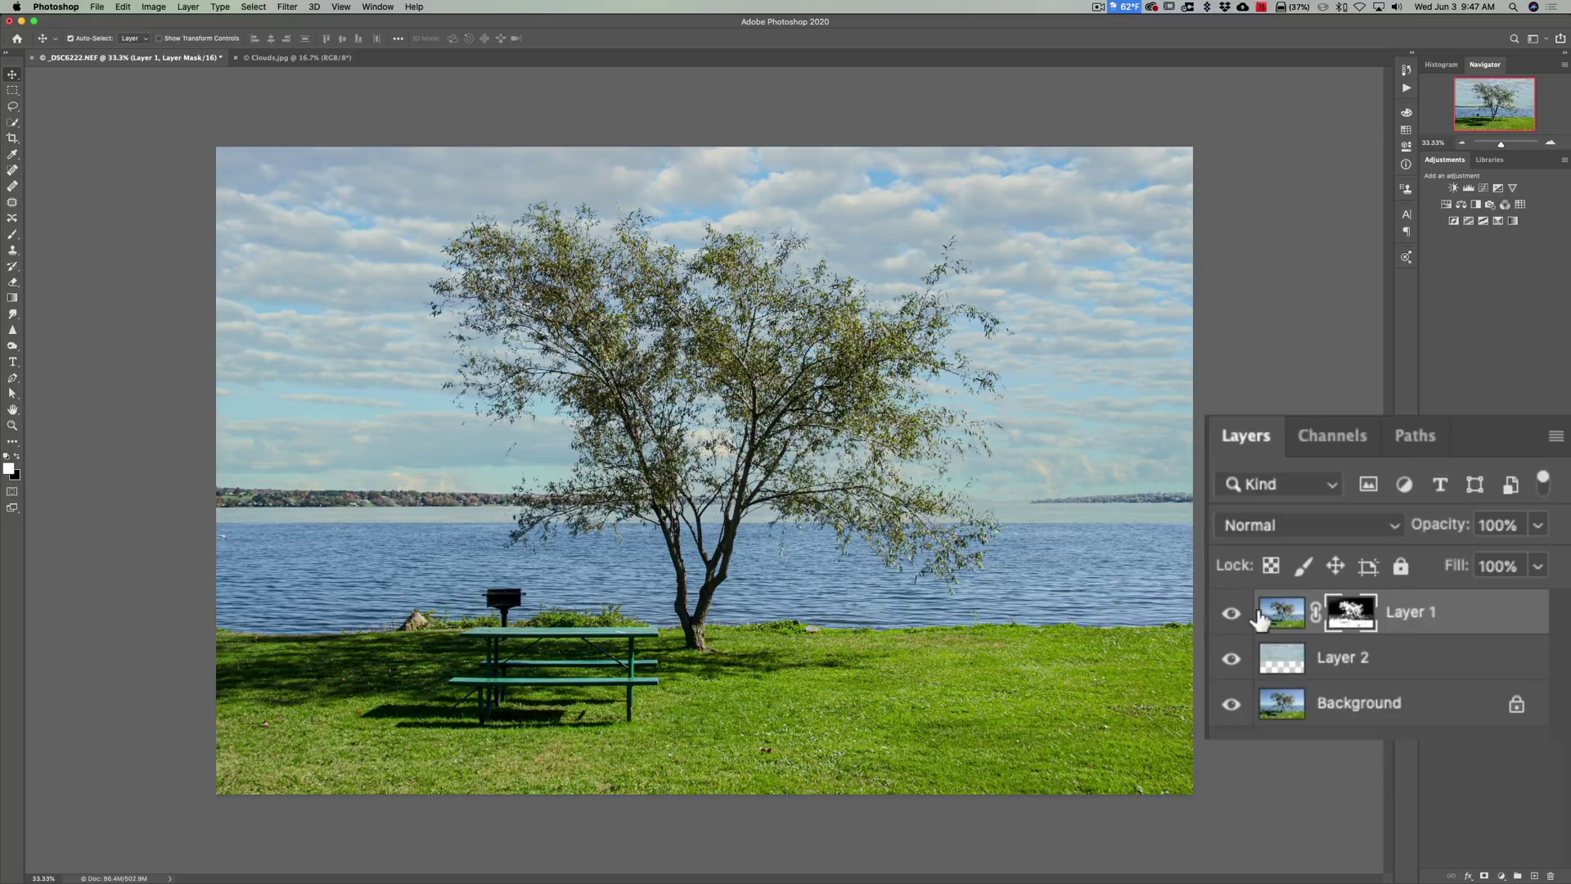
# Brush over Layer 1's mask along the horizon to paint out the hazy band beside the tree.
pyautogui.click(1350, 612)
pyautogui.press('b')
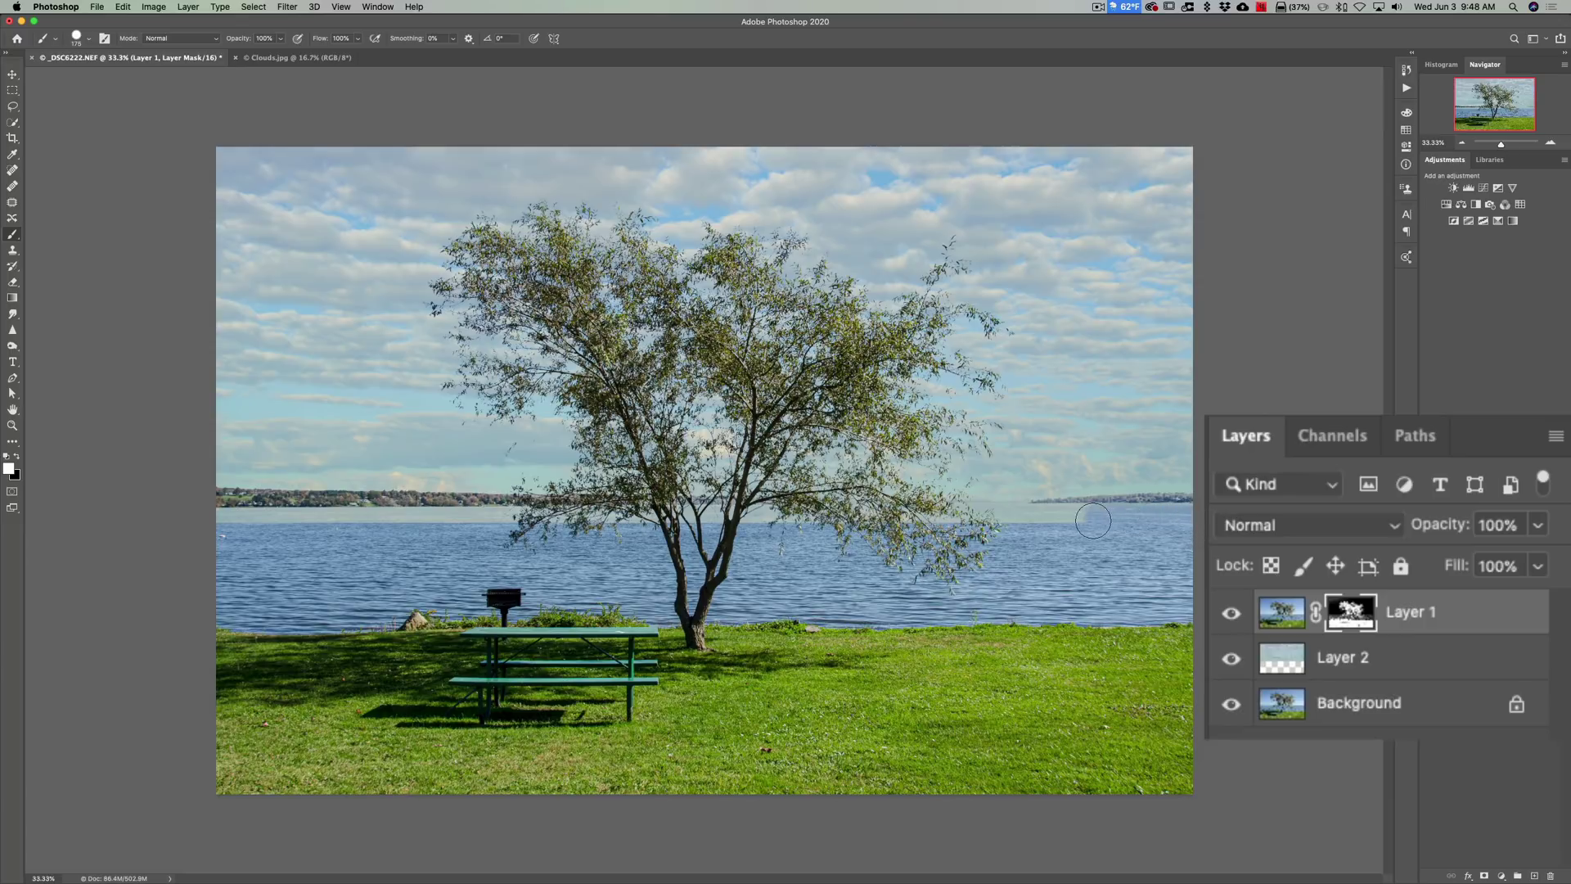
pyautogui.moveTo(1006, 524); pyautogui.dragTo(286, 585)
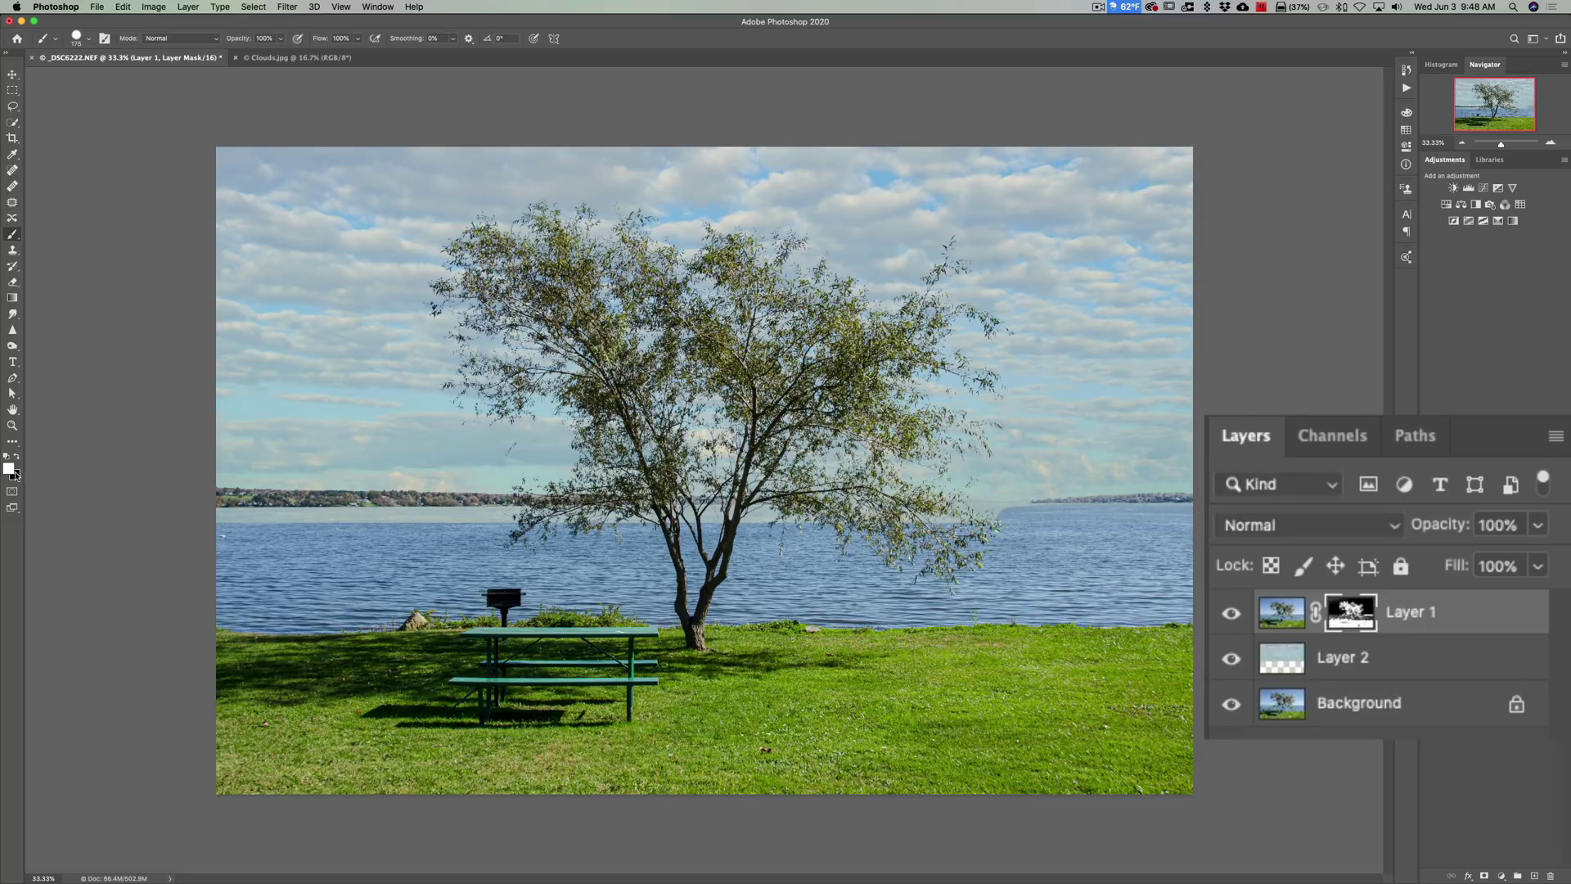
pyautogui.moveTo(221, 518)
pyautogui.mouseDown()
pyautogui.moveTo(1176, 513)
pyautogui.moveTo(1115, 512)
pyautogui.mouseUp()
pyautogui.click(76, 37)
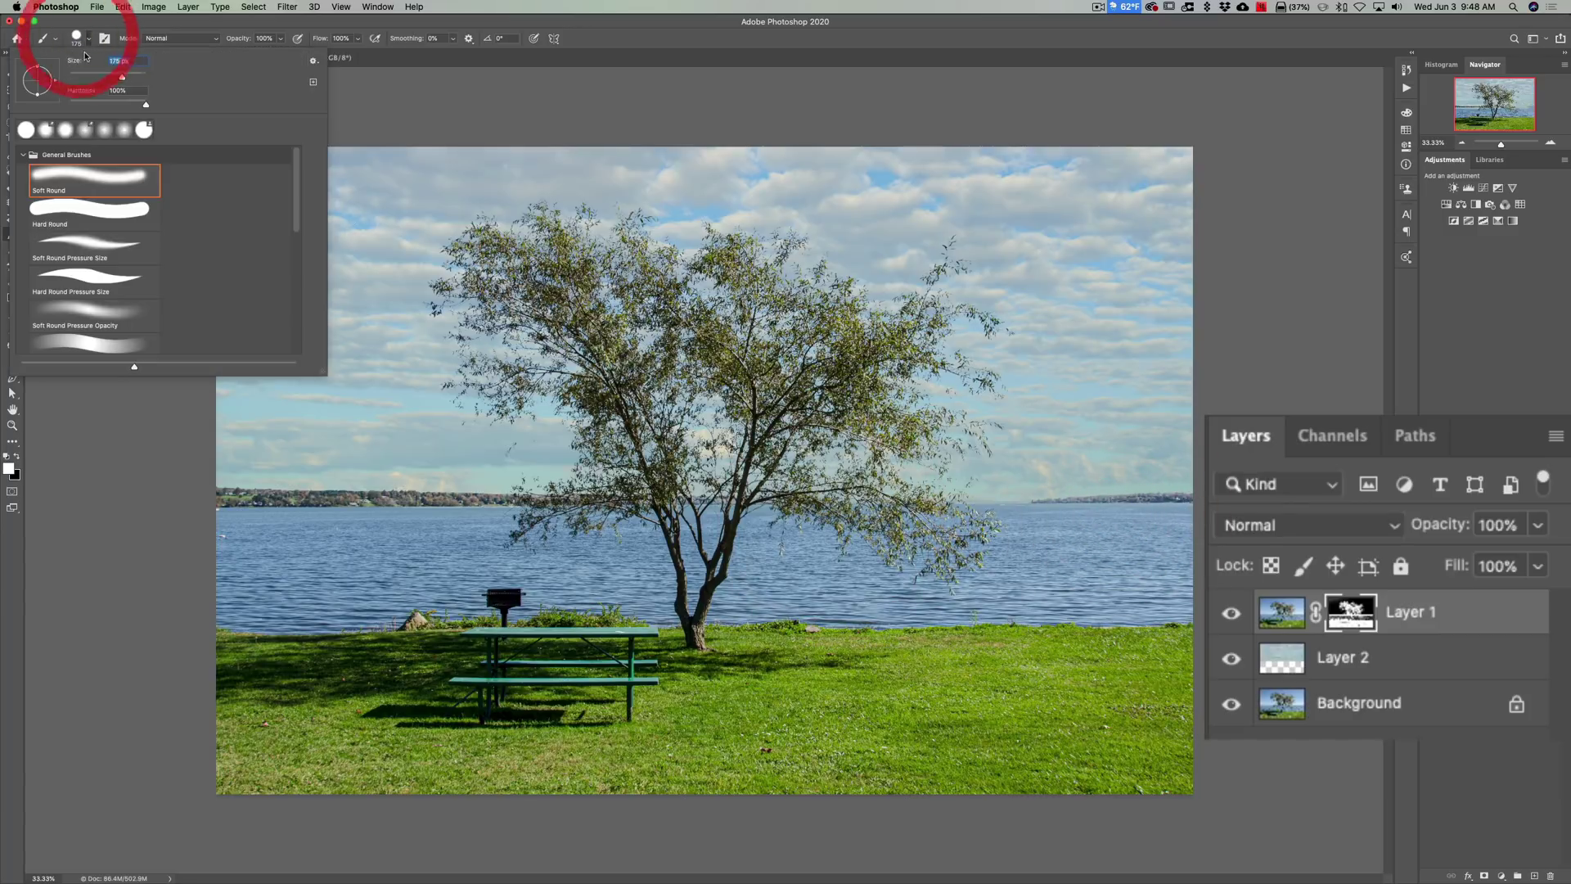
pyautogui.click(77, 38)
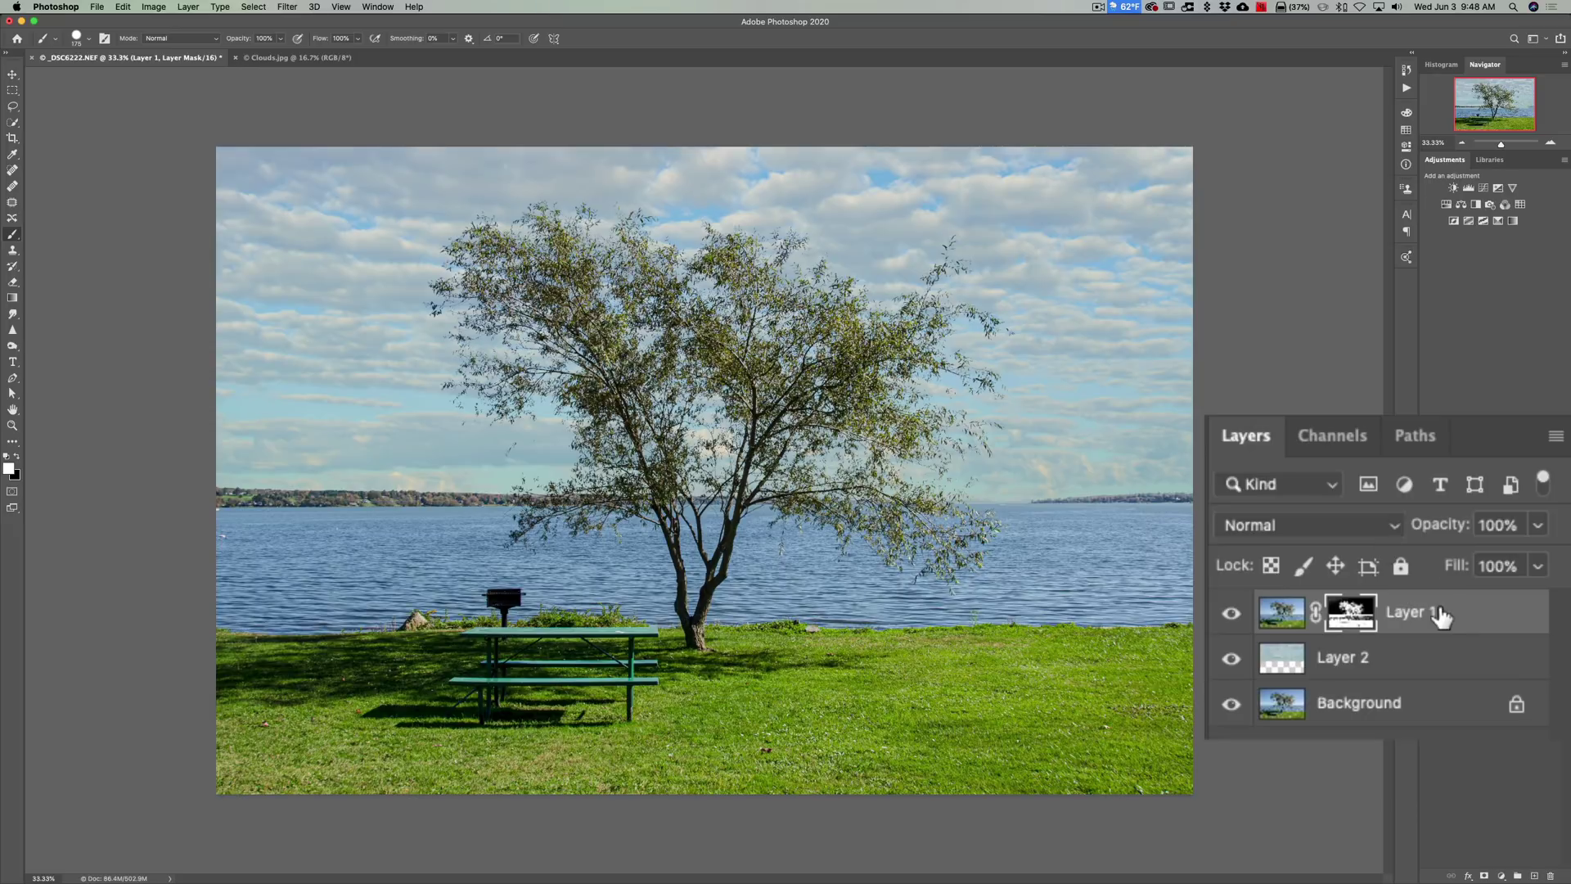
# View Layer 1's mask alone and paint the water, bench and ground white with an enlarged brush.
pyautogui.press('alt')
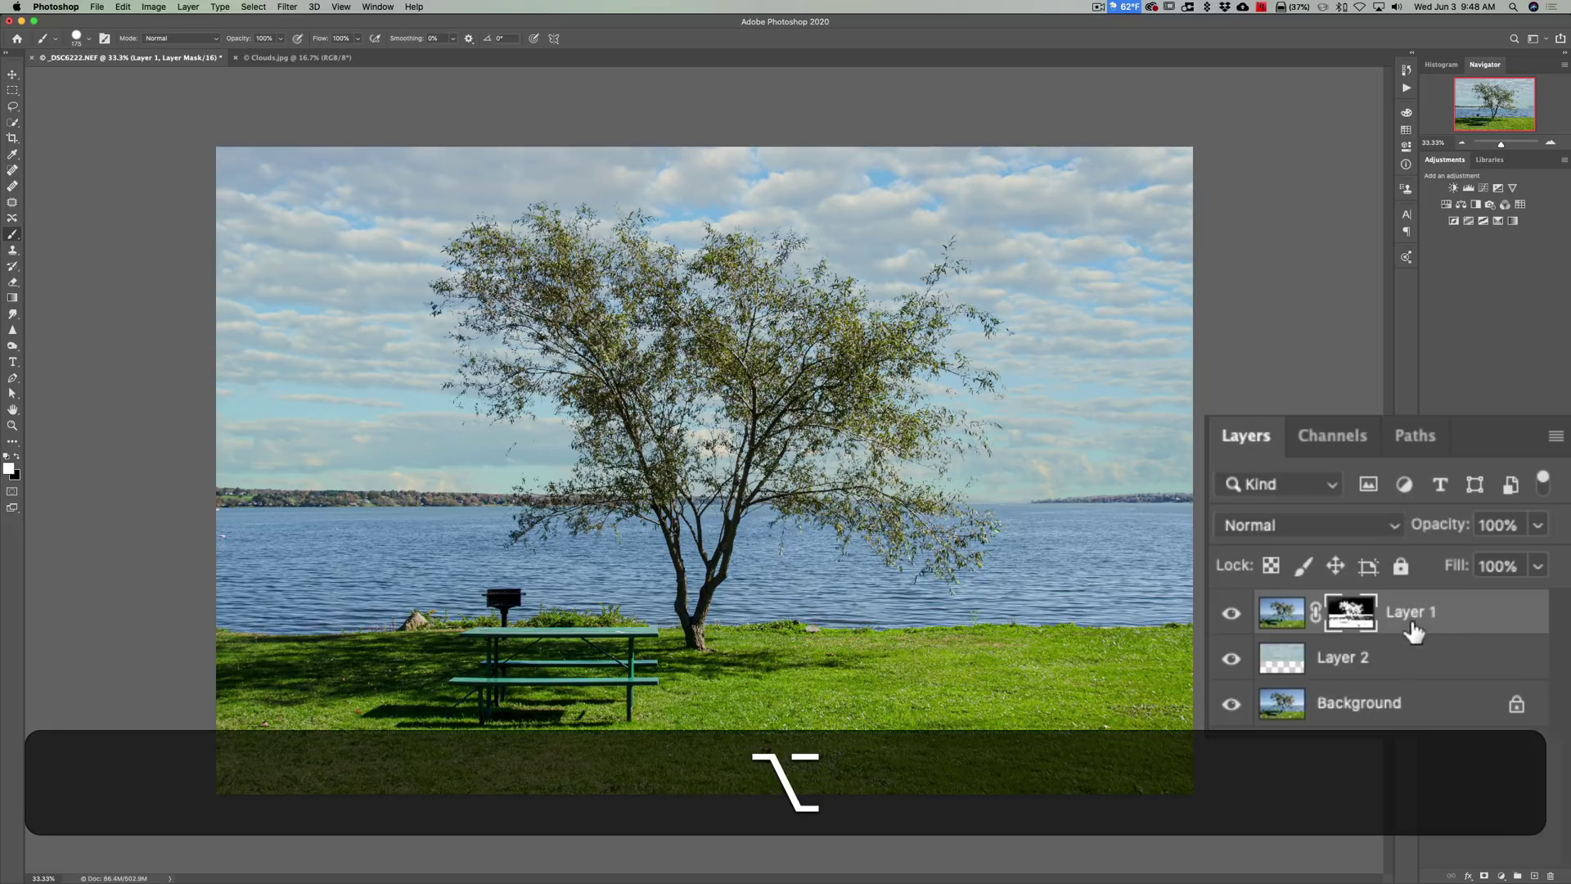
pyautogui.keyDown('alt'); pyautogui.click(1348, 622); pyautogui.keyUp('alt')
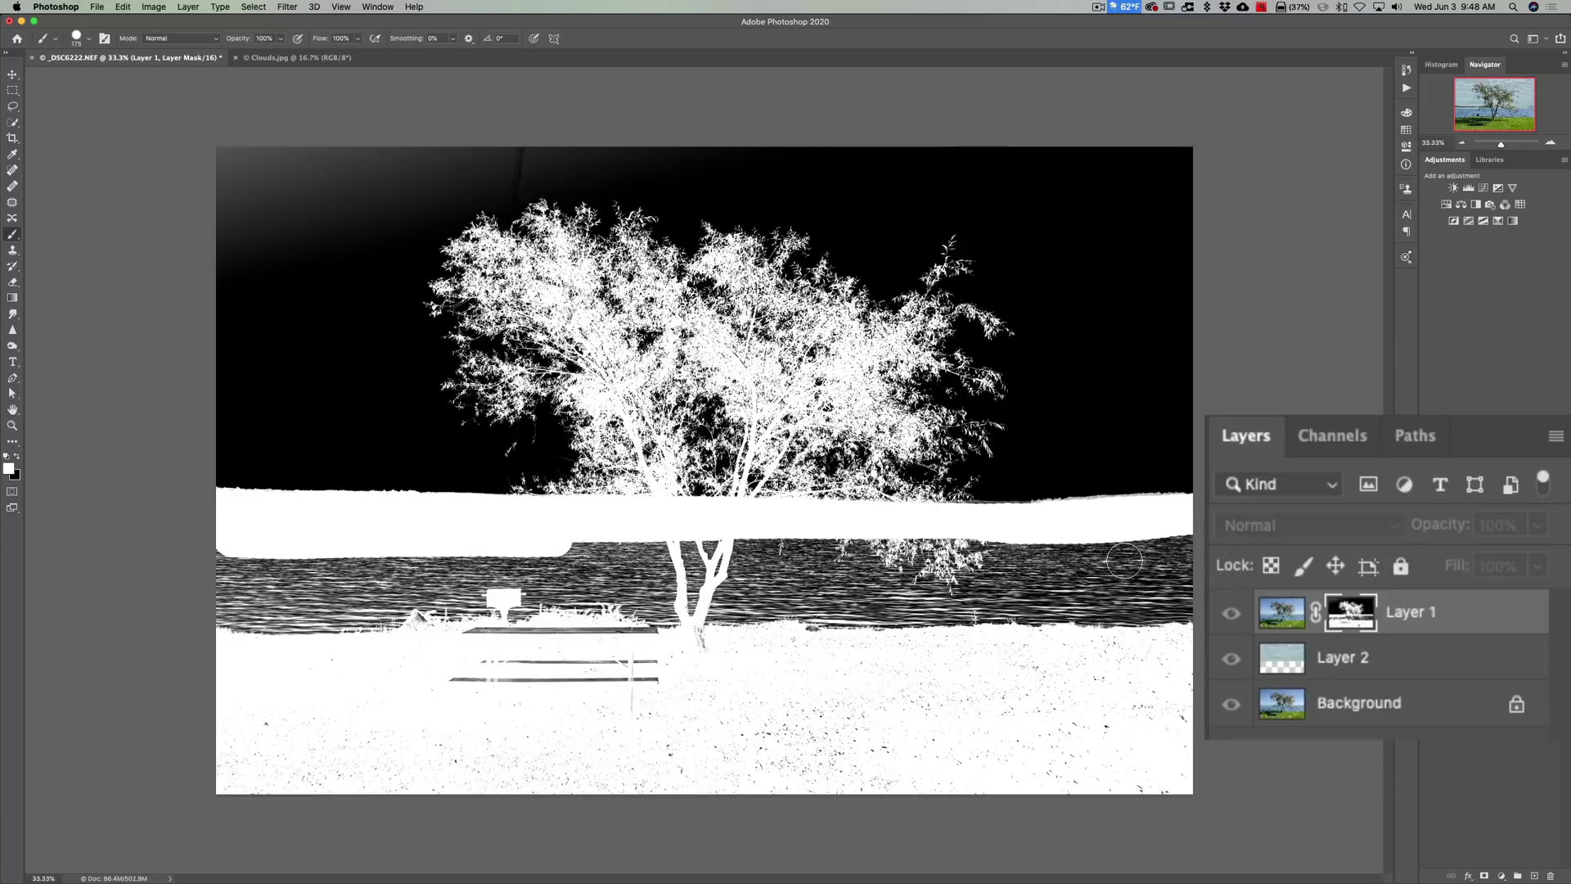
pyautogui.press(']')
pyautogui.press(']')
pyautogui.press(']')
pyautogui.moveTo(1184, 560)
pyautogui.mouseDown()
pyautogui.moveTo(405, 549)
pyautogui.moveTo(183, 566)
pyautogui.moveTo(445, 588)
pyautogui.moveTo(225, 596)
pyautogui.moveTo(376, 633)
pyautogui.moveTo(658, 617)
pyautogui.moveTo(466, 600)
pyautogui.moveTo(601, 591)
pyautogui.moveTo(867, 603)
pyautogui.moveTo(607, 650)
pyautogui.moveTo(1070, 586)
pyautogui.moveTo(966, 592)
pyautogui.moveTo(1241, 594)
pyautogui.moveTo(1092, 604)
pyautogui.moveTo(1179, 632)
pyautogui.moveTo(1028, 665)
pyautogui.moveTo(1240, 709)
pyautogui.moveTo(1086, 701)
pyautogui.mouseUp()
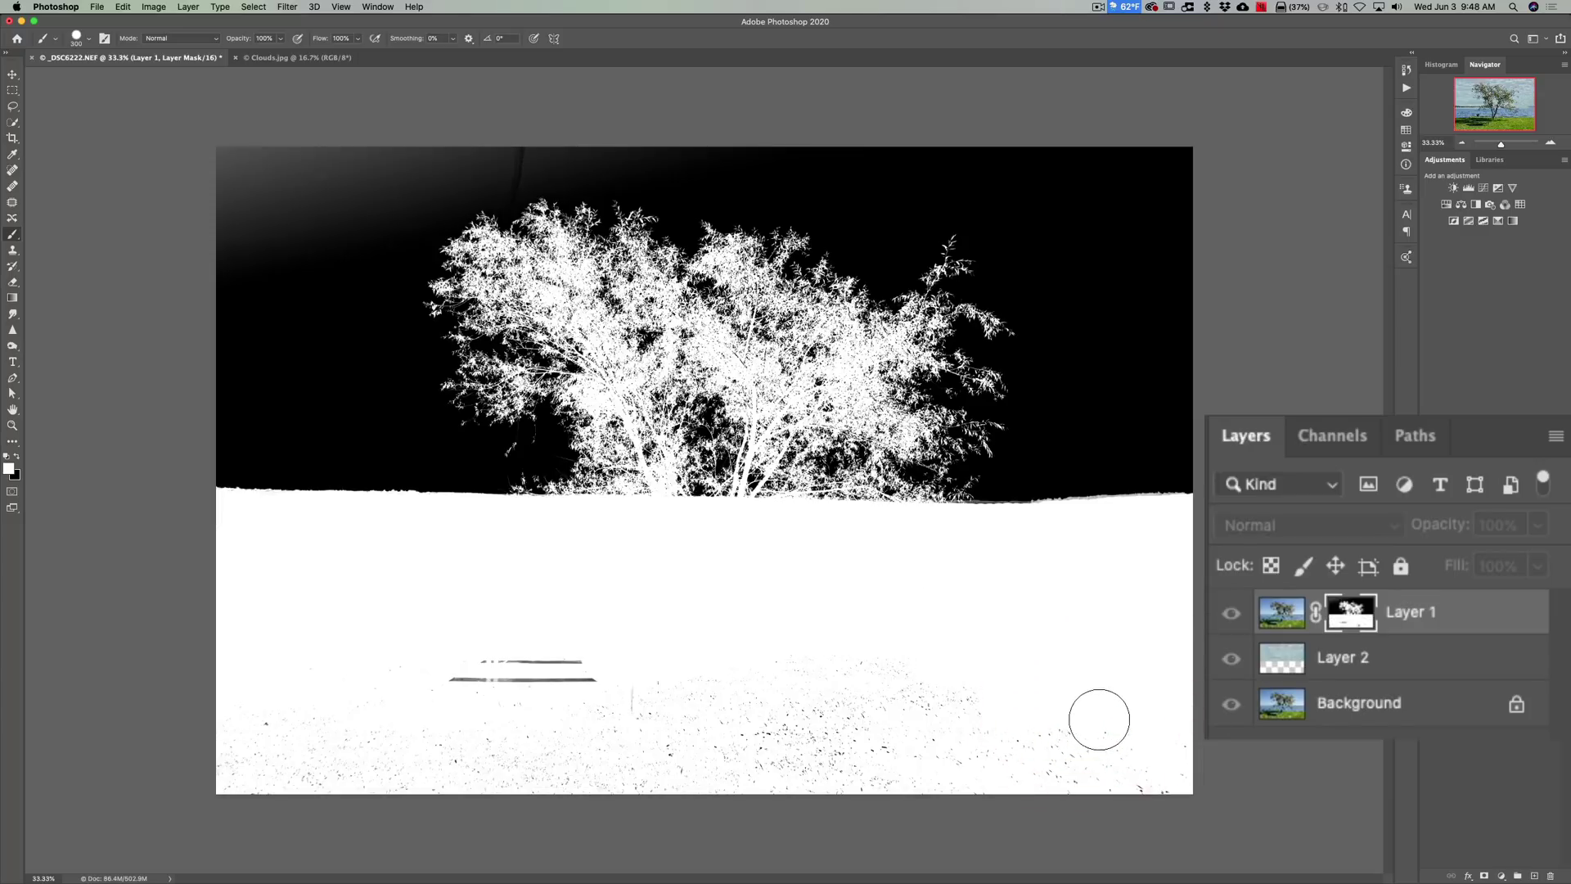
pyautogui.press(']')
pyautogui.press(']')
pyautogui.press(']')
pyautogui.press(']')
pyautogui.press(']')
pyautogui.press(']')
pyautogui.press(']')
pyautogui.press(']')
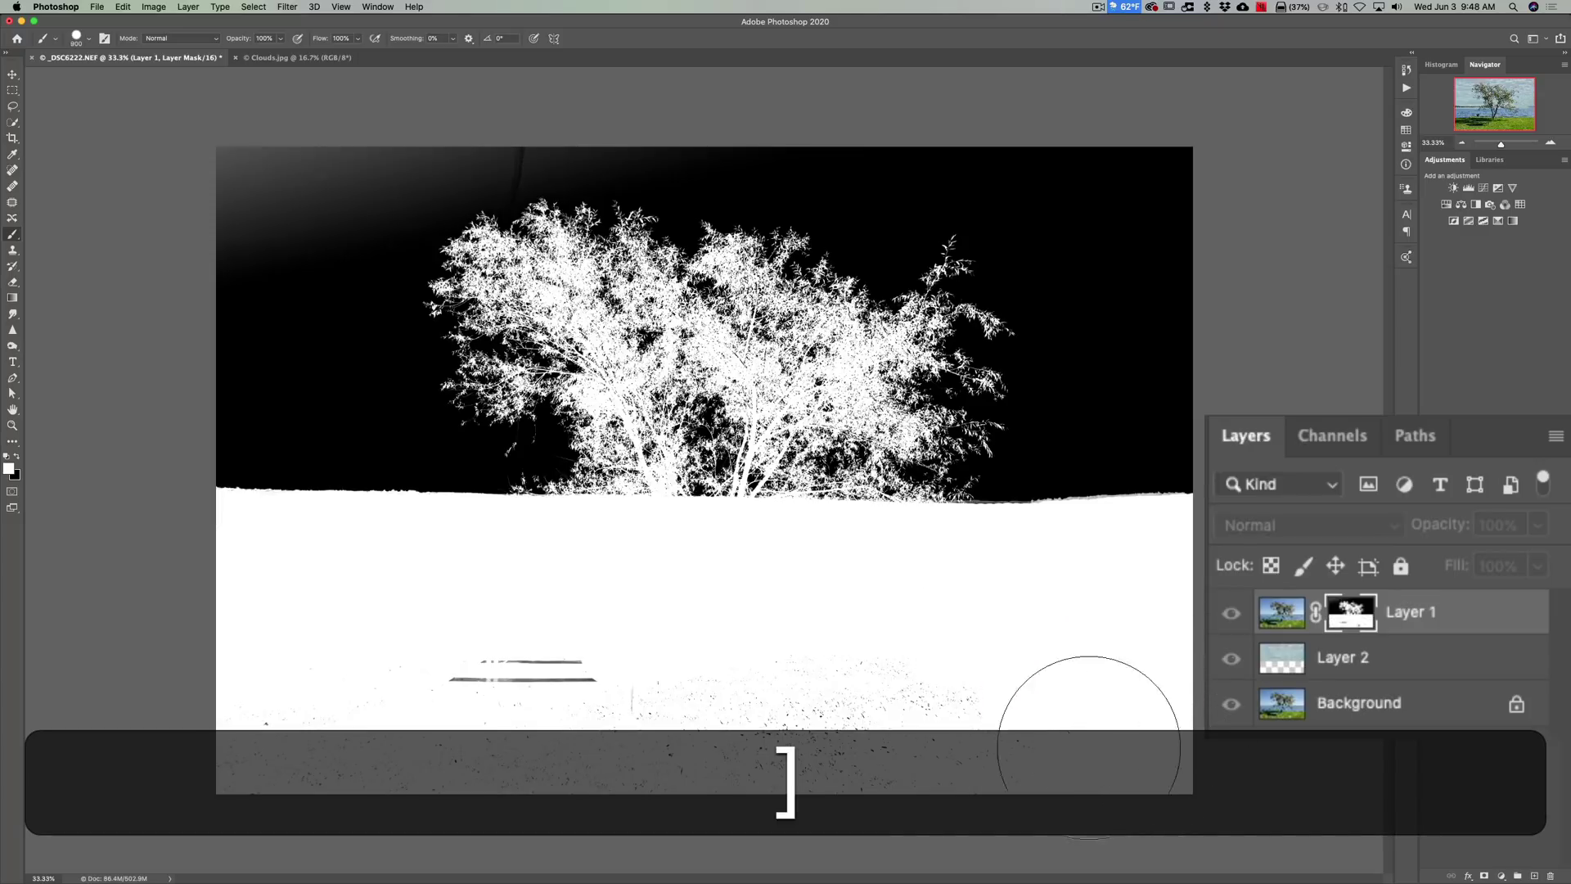
pyautogui.moveTo(1053, 745)
pyautogui.mouseDown()
pyautogui.moveTo(339, 749)
pyautogui.moveTo(301, 731)
pyautogui.moveTo(818, 737)
pyautogui.moveTo(464, 695)
pyautogui.moveTo(1112, 697)
pyautogui.mouseUp()
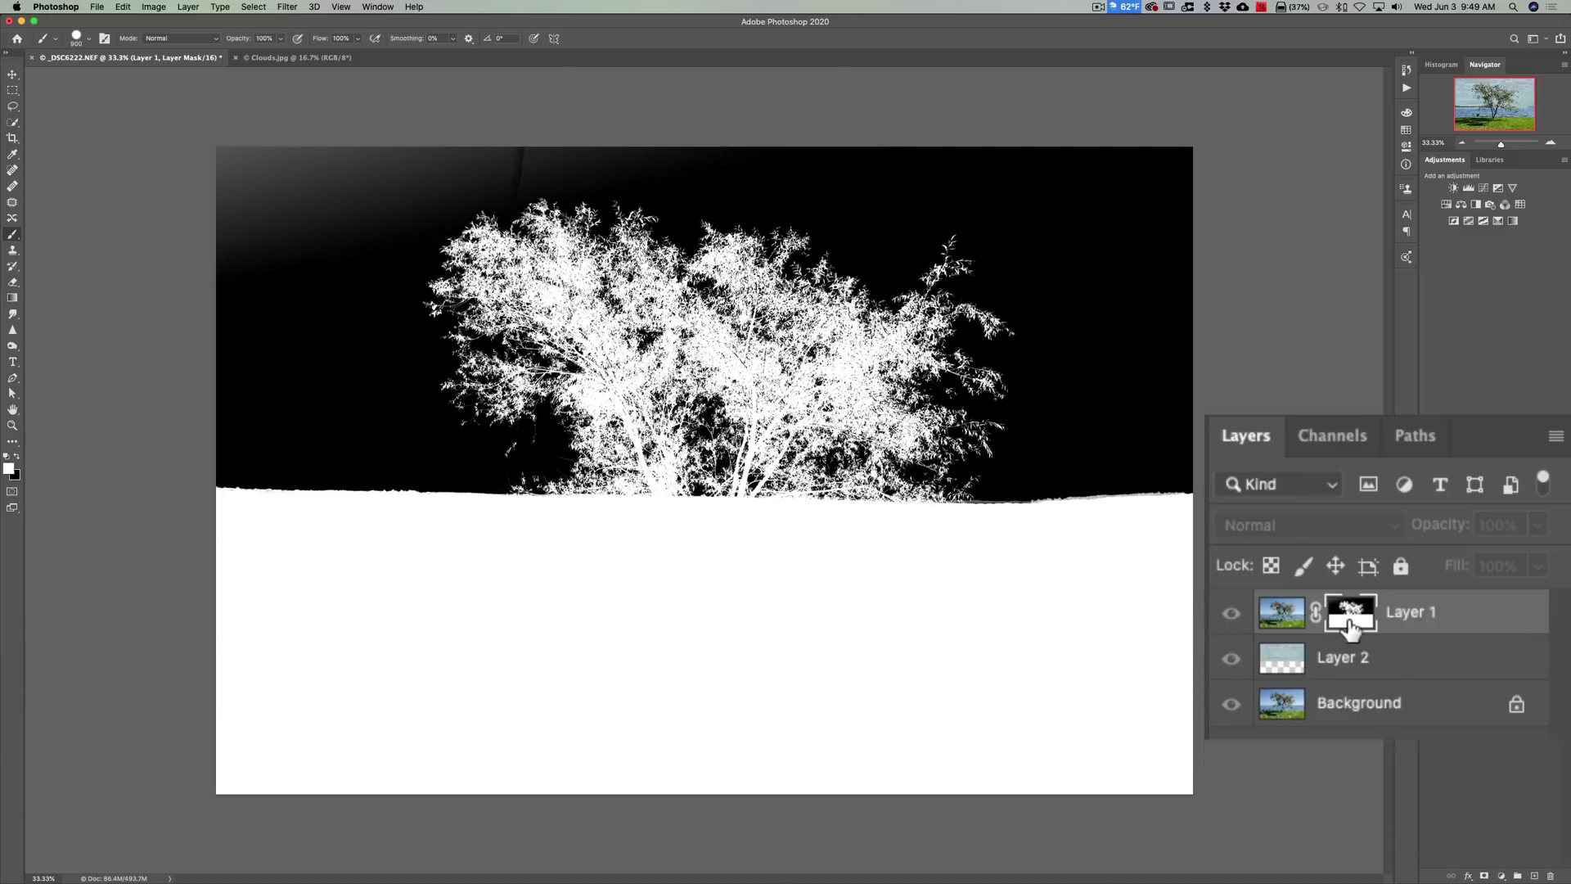
# Return to the composite view and nudge the Layer 2 clouds slightly upward.
pyautogui.keyDown('alt'); pyautogui.click(1349, 623); pyautogui.keyUp('alt')
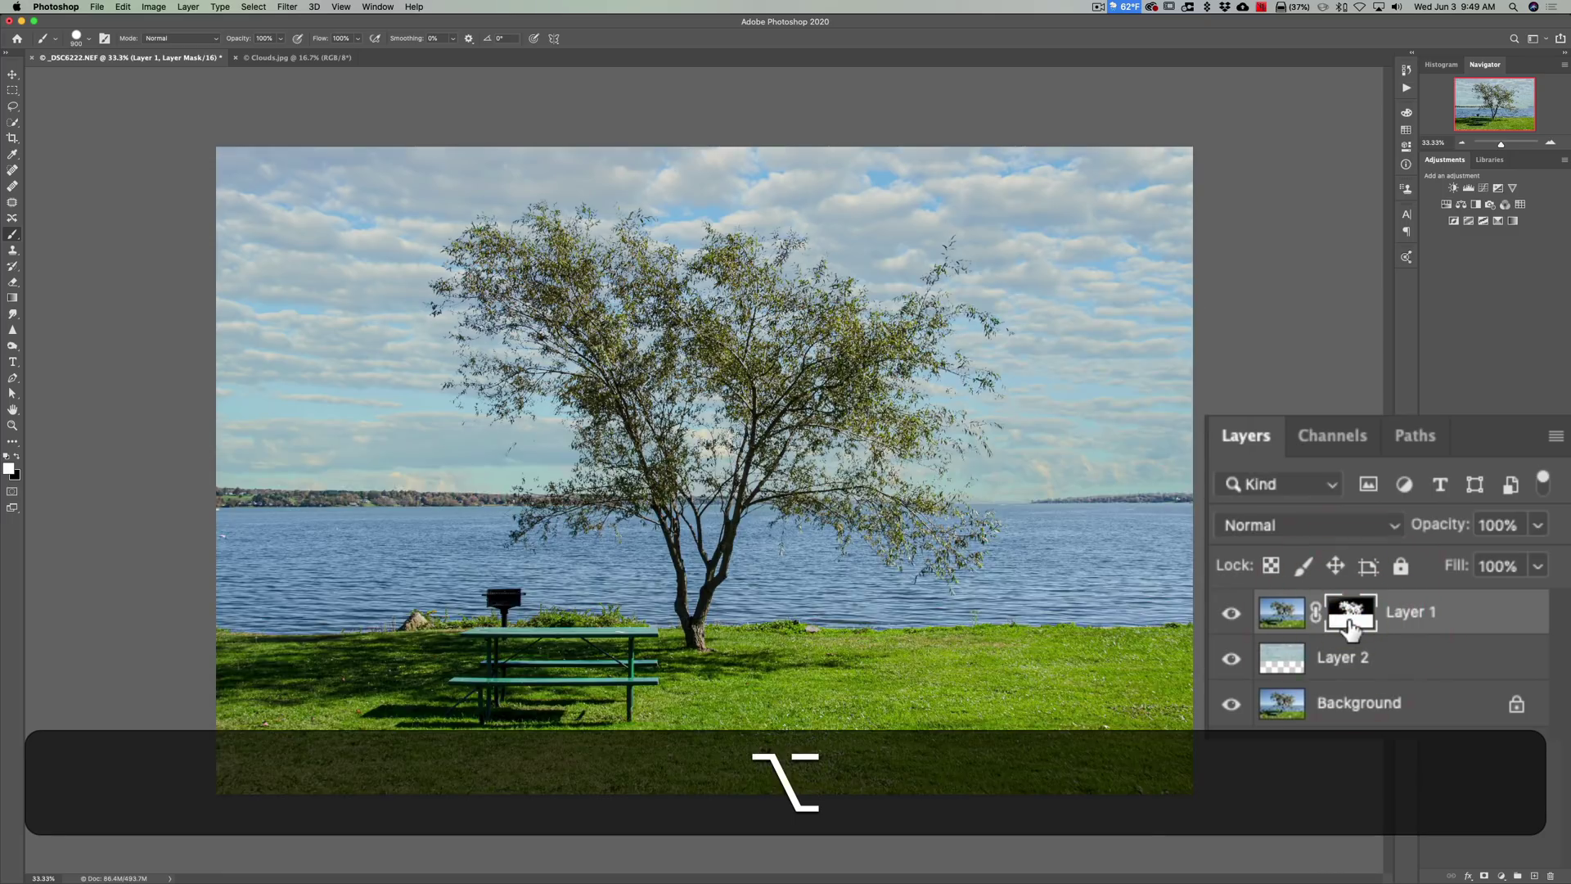
pyautogui.click(1283, 662)
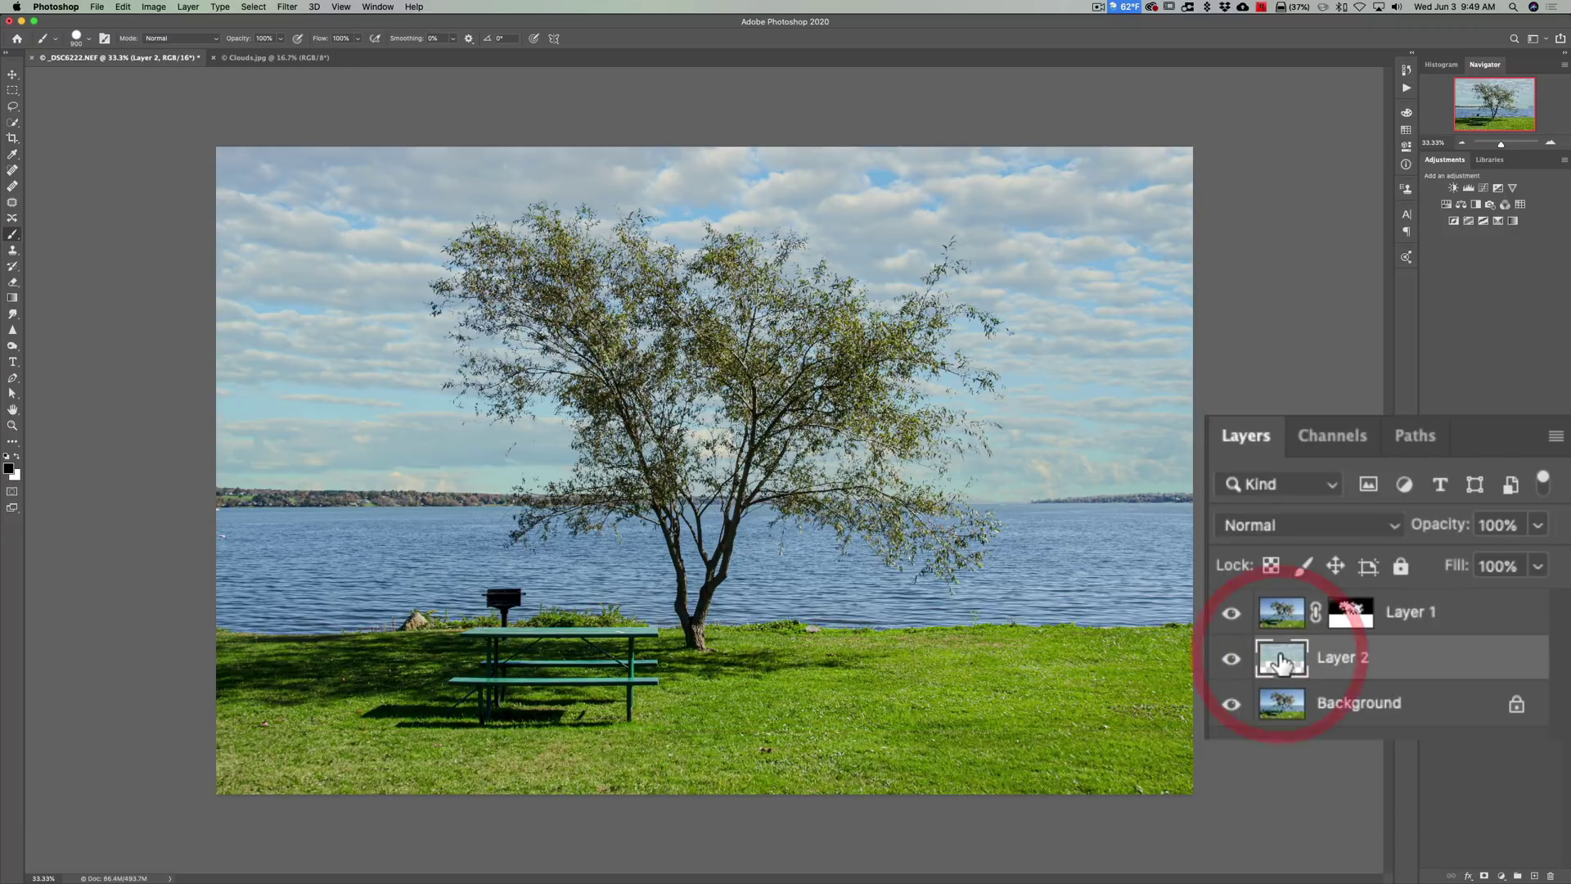
pyautogui.press('v')
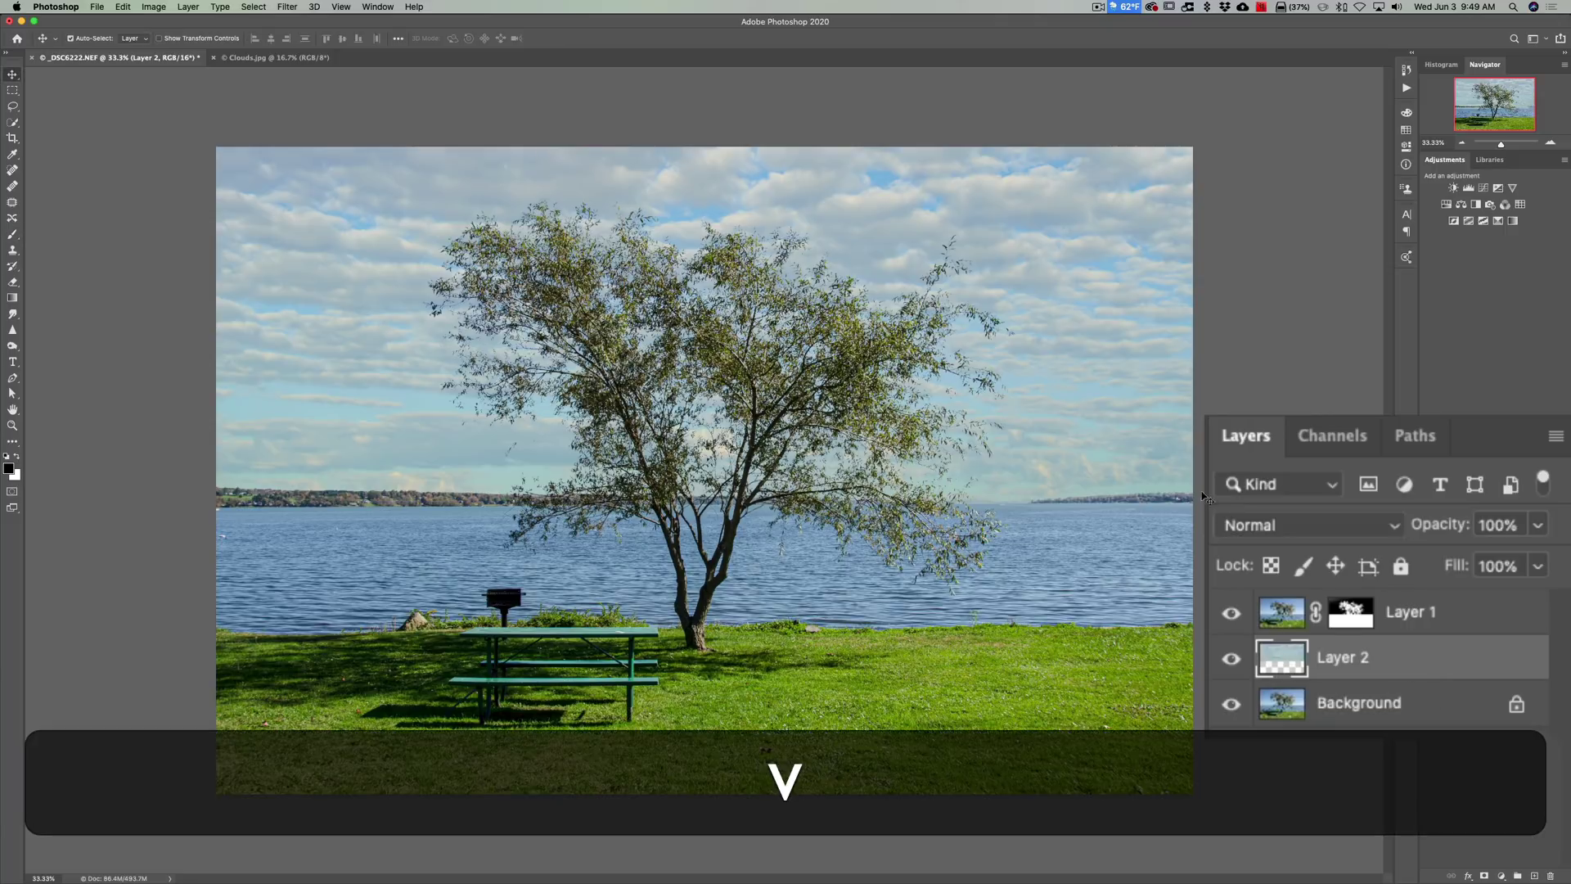
pyautogui.moveTo(1048, 407); pyautogui.dragTo(1043, 385)
# Select Layer 1 and move an accidentally shifted patch back into place.
pyautogui.click(1280, 612)
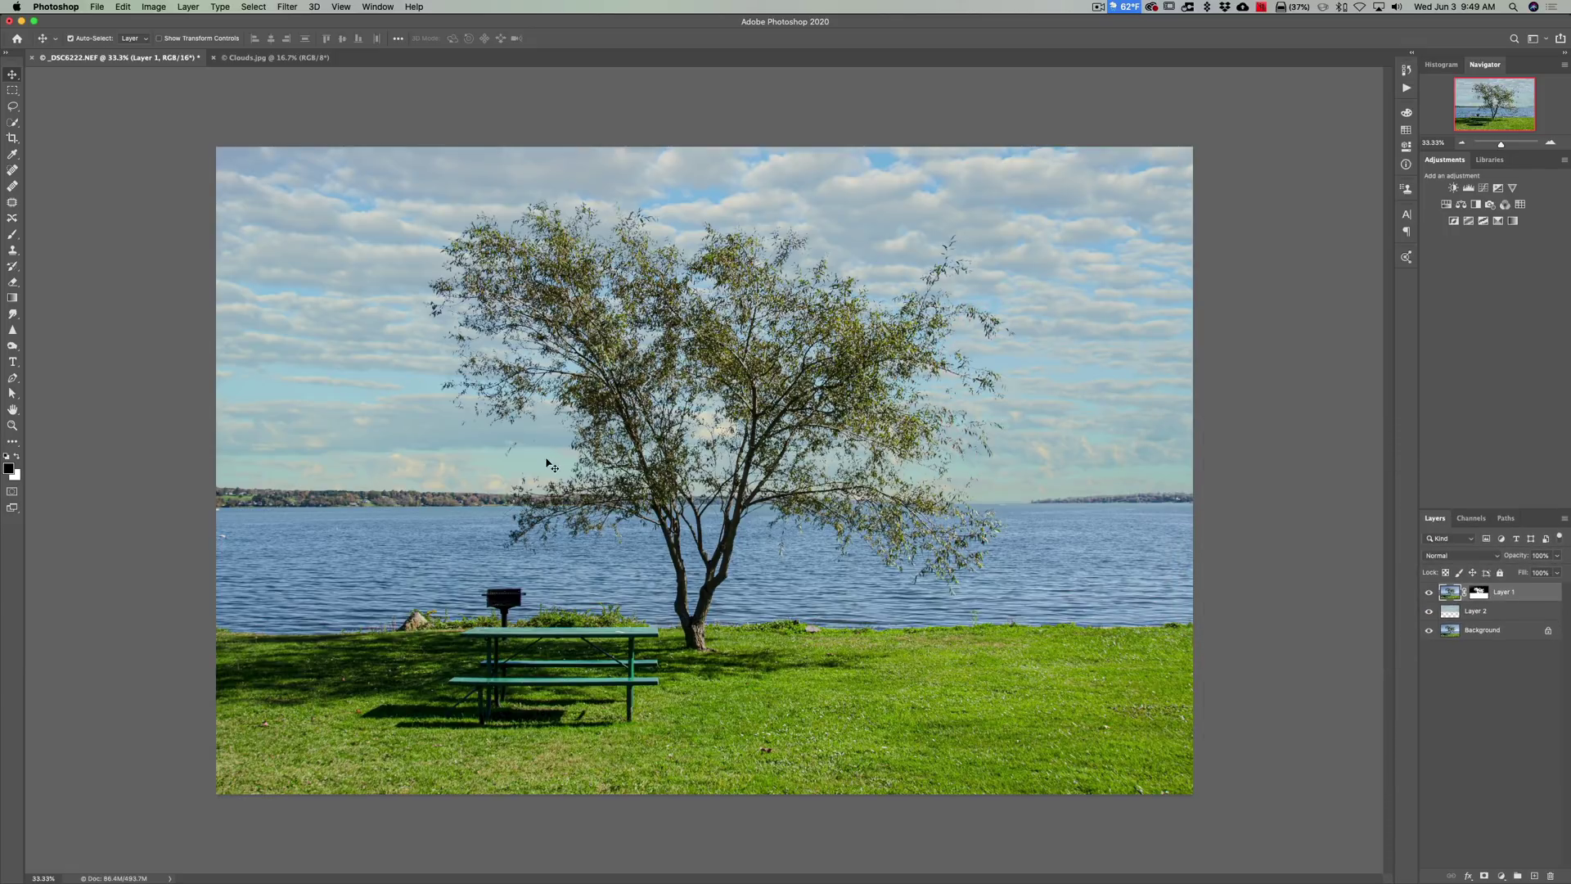
pyautogui.moveTo(537, 455); pyautogui.dragTo(478, 414)
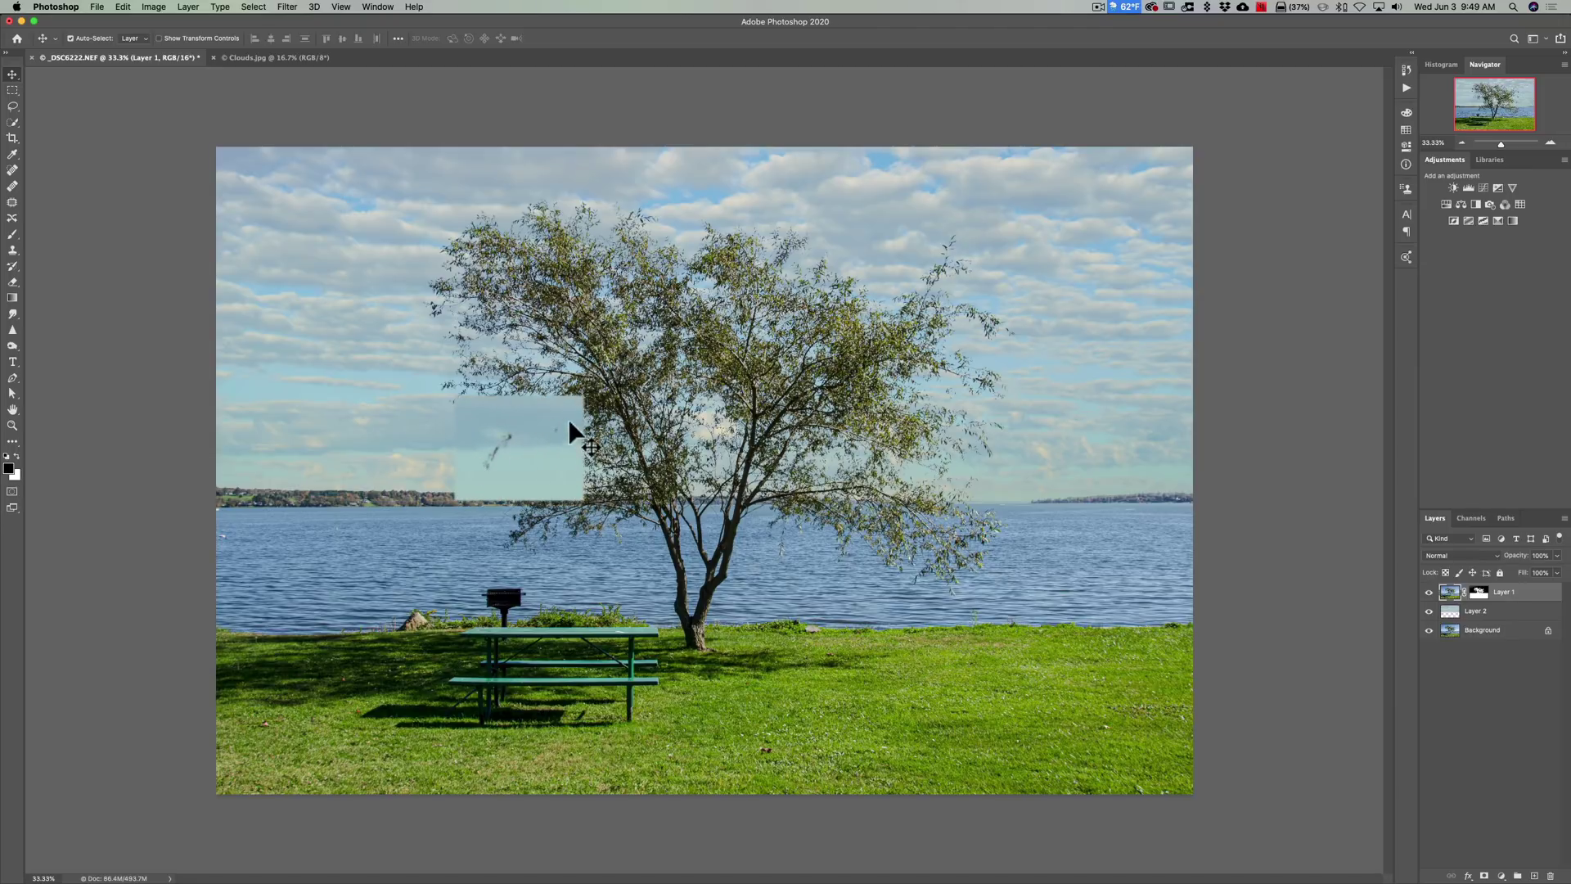
pyautogui.moveTo(581, 419); pyautogui.dragTo(530, 442)
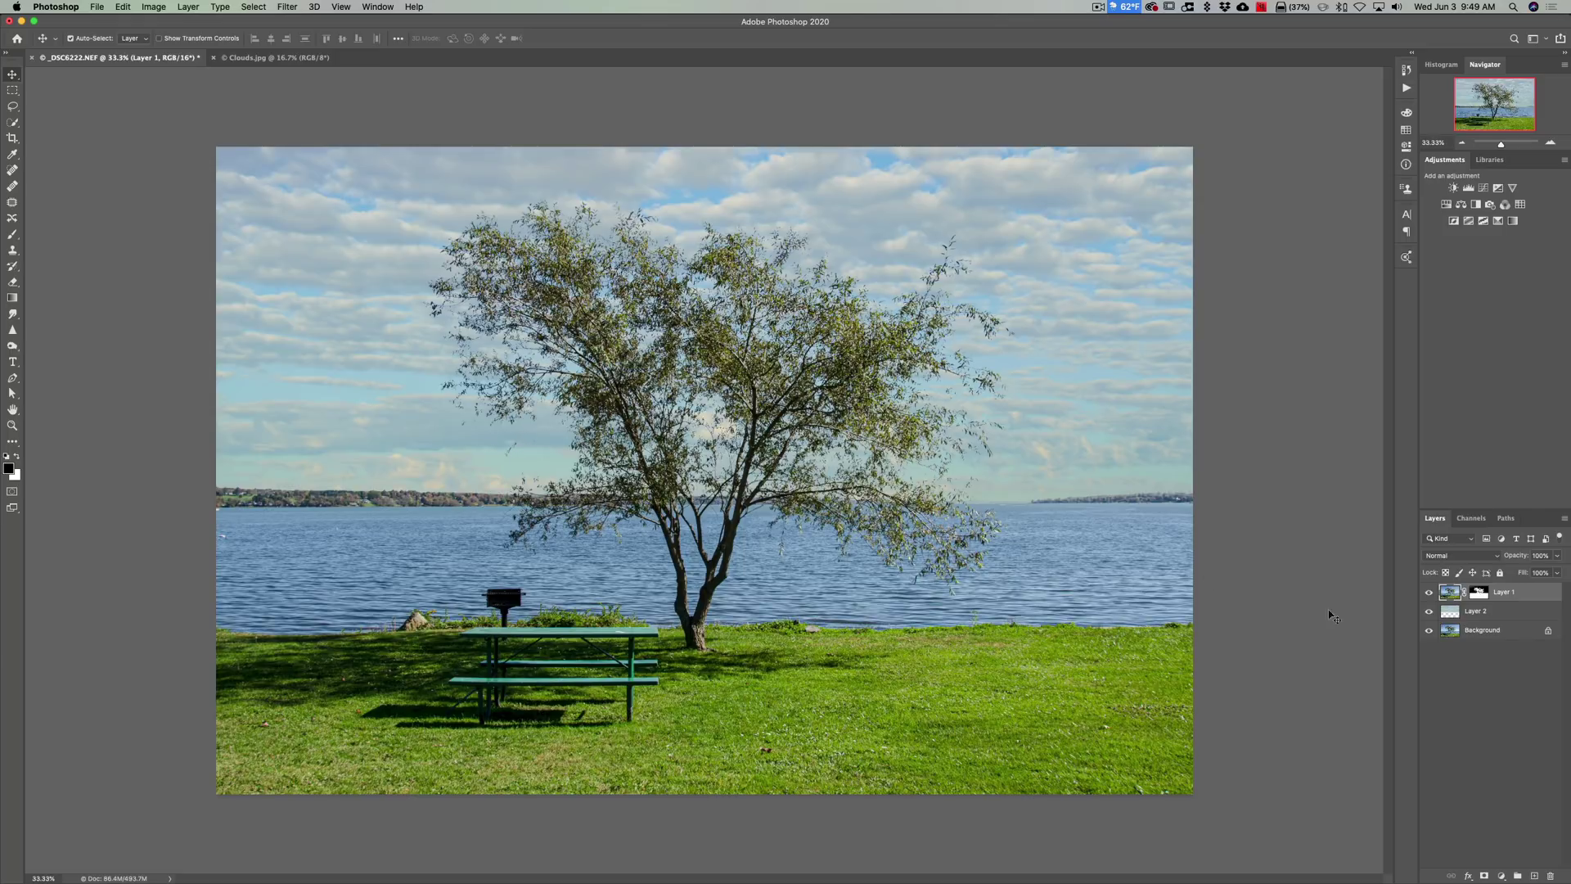
# With a smaller Eraser, erase two leftover sky spots near the left horizon on Layer 1's image.
pyautogui.click(1447, 596)
pyautogui.press('e')
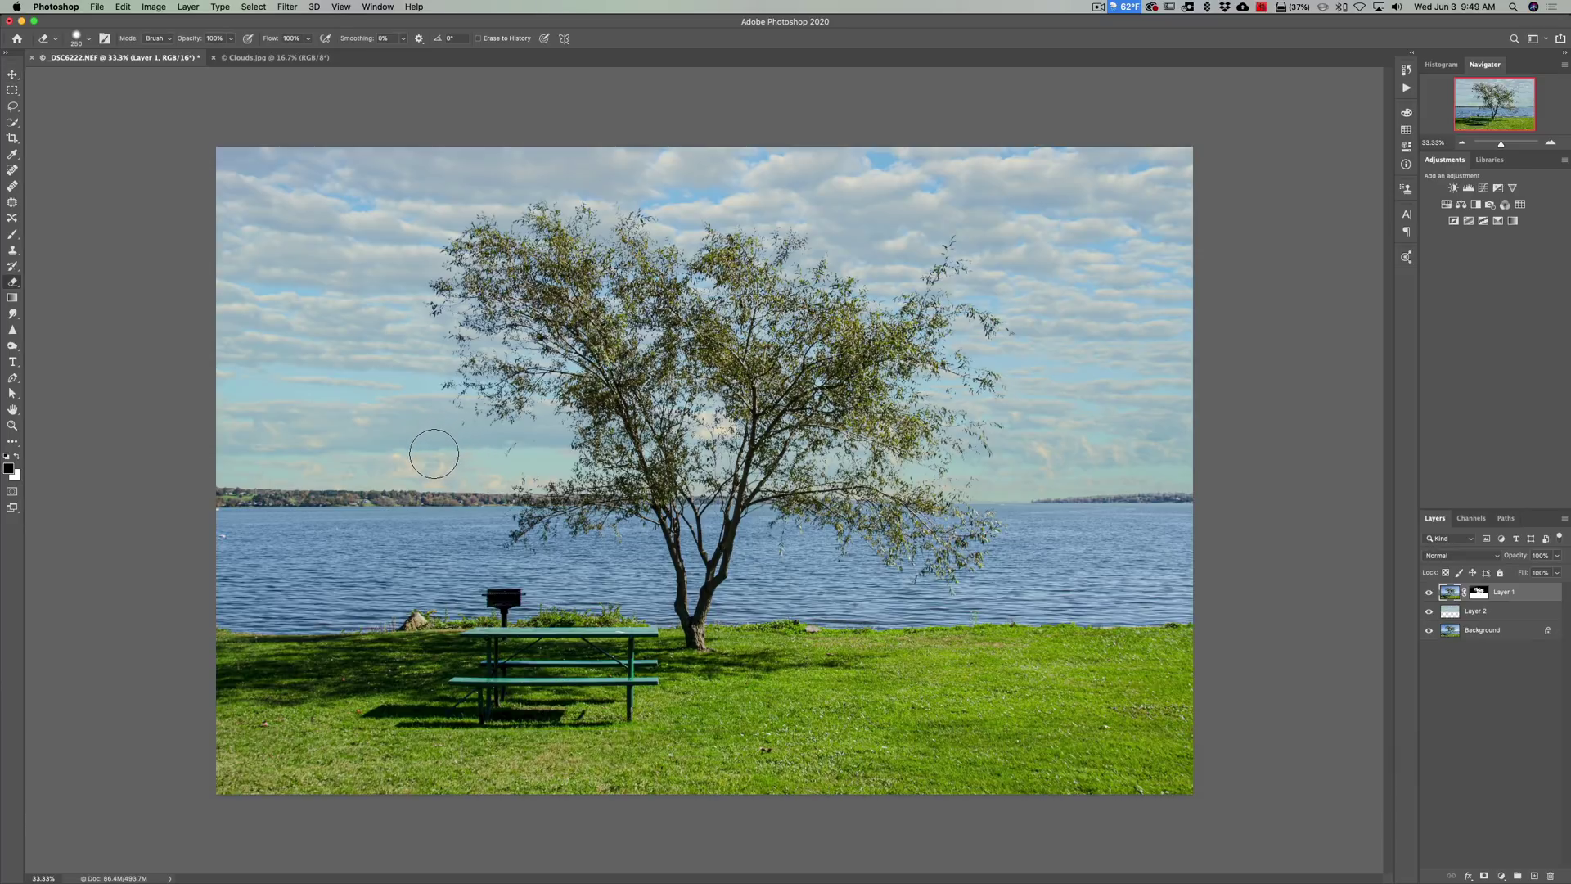
pyautogui.press('[')
pyautogui.press('[')
pyautogui.click(503, 451)
pyautogui.click(458, 436)
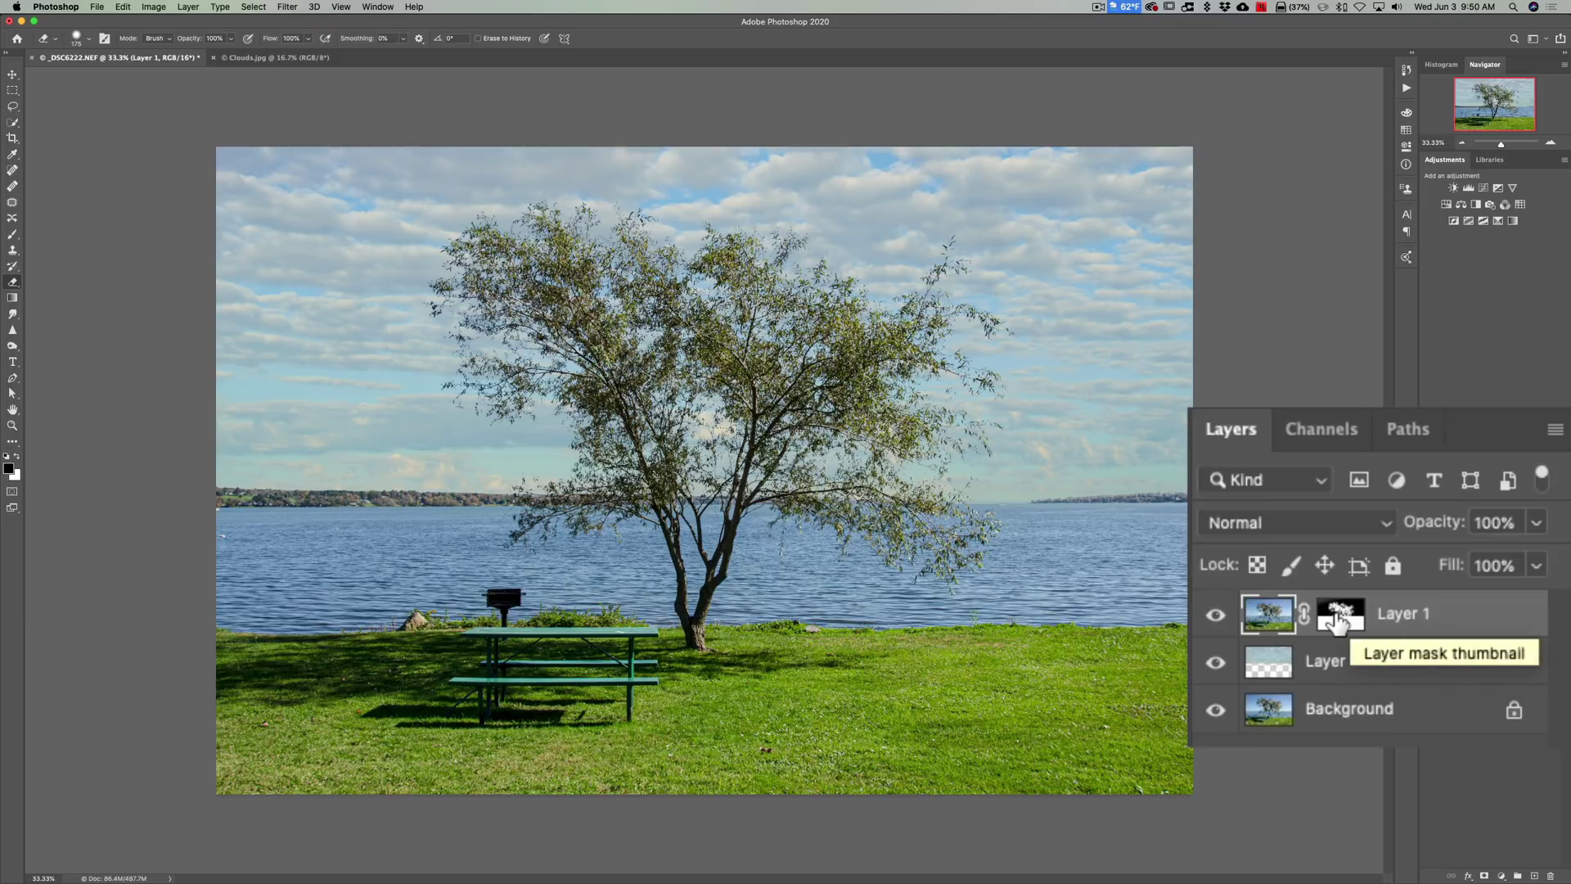
# Cmd-click Layer 1's mask to load it as a selection, then target the layer's image thumbnail.
pyautogui.press('super')
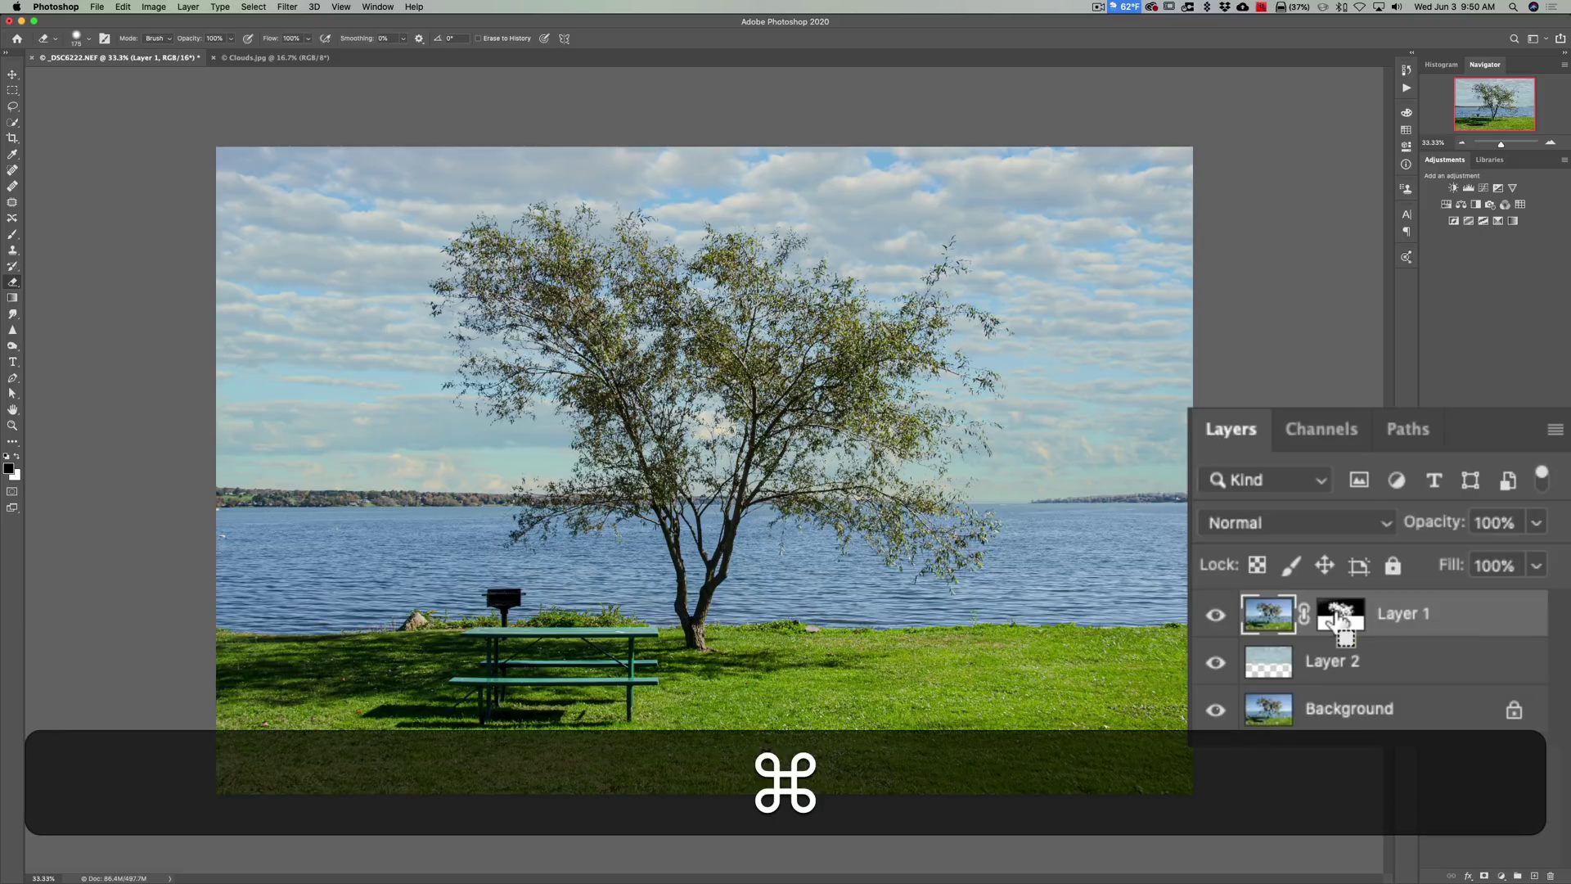
pyautogui.keyDown('super'); pyautogui.click(1337, 615); pyautogui.keyUp('super')
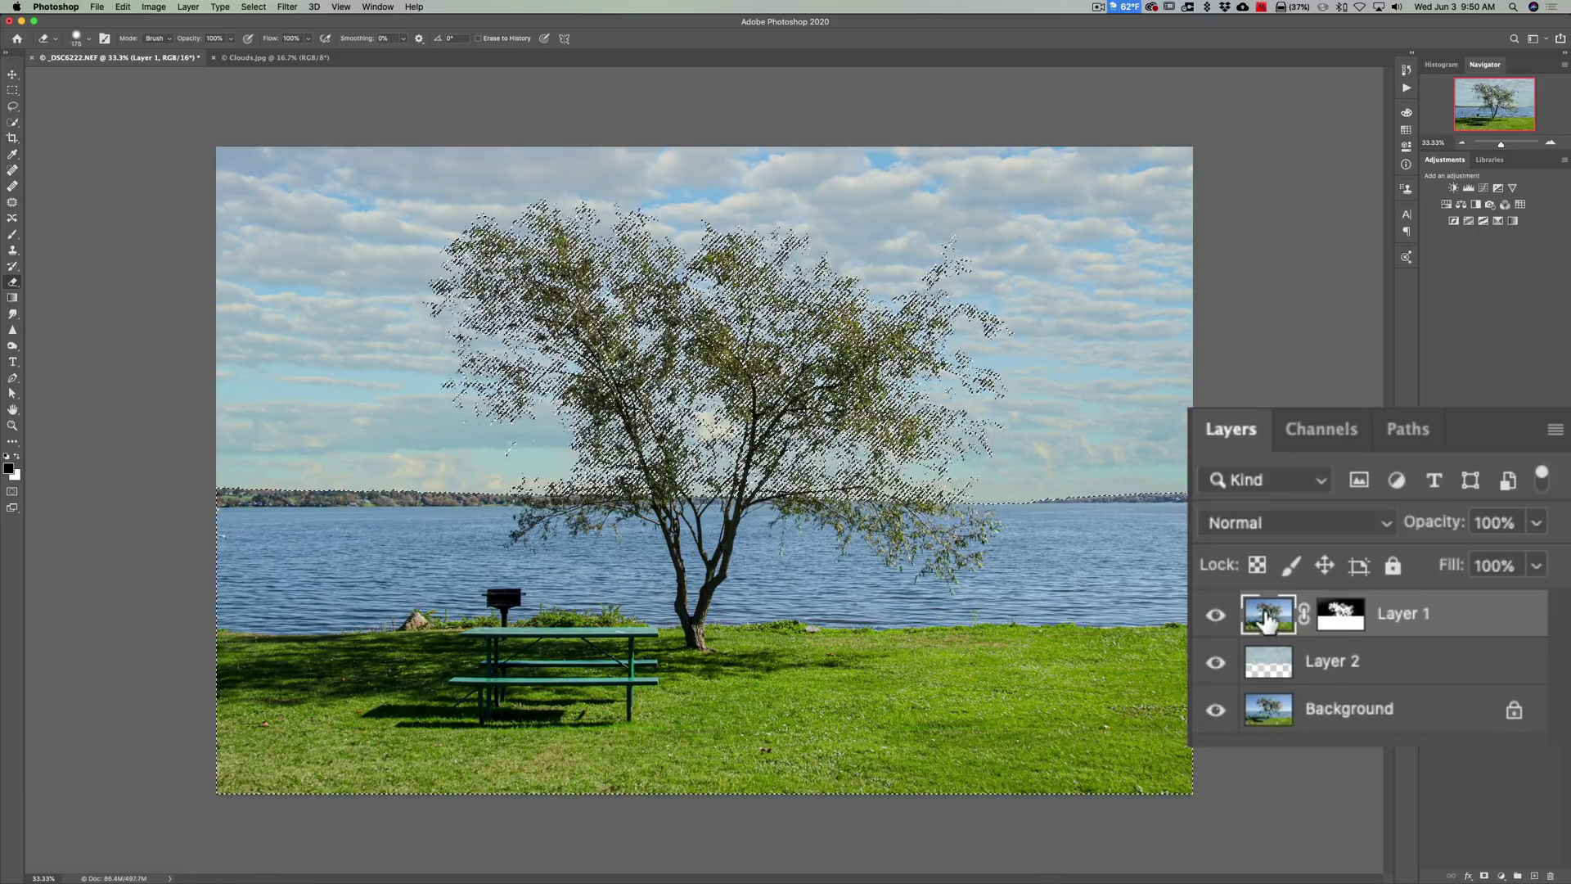
pyautogui.click(1268, 619)
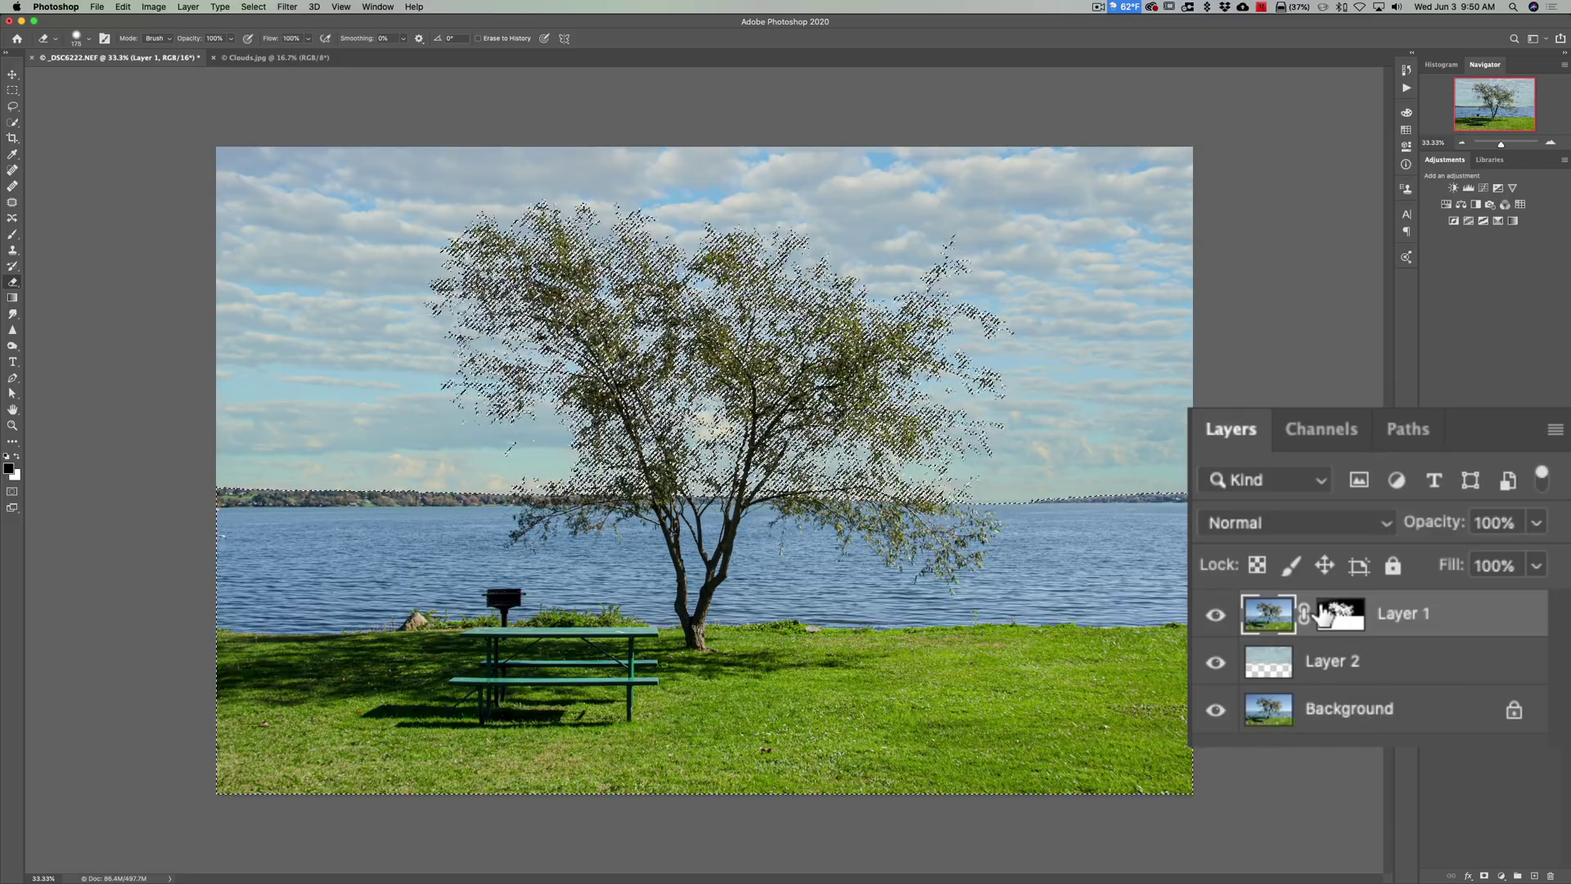
pyautogui.click(1261, 625)
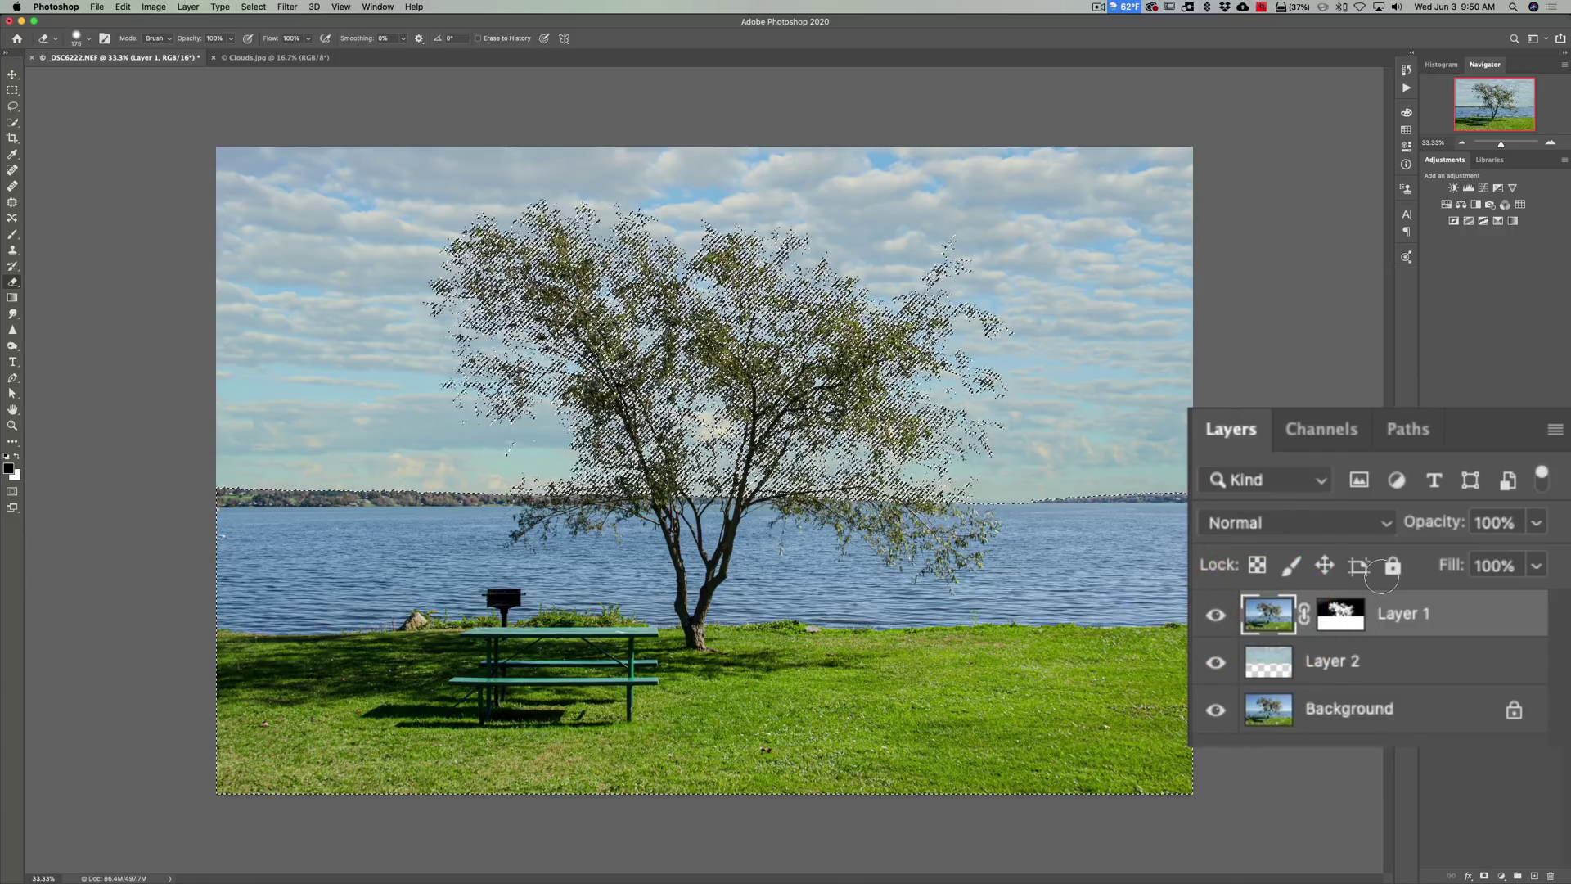
# Copy the selection to Layer 3 with Cmd+J, check it by toggling Layers 1 and 2, then select Layer 3.
pyautogui.press('super+j')
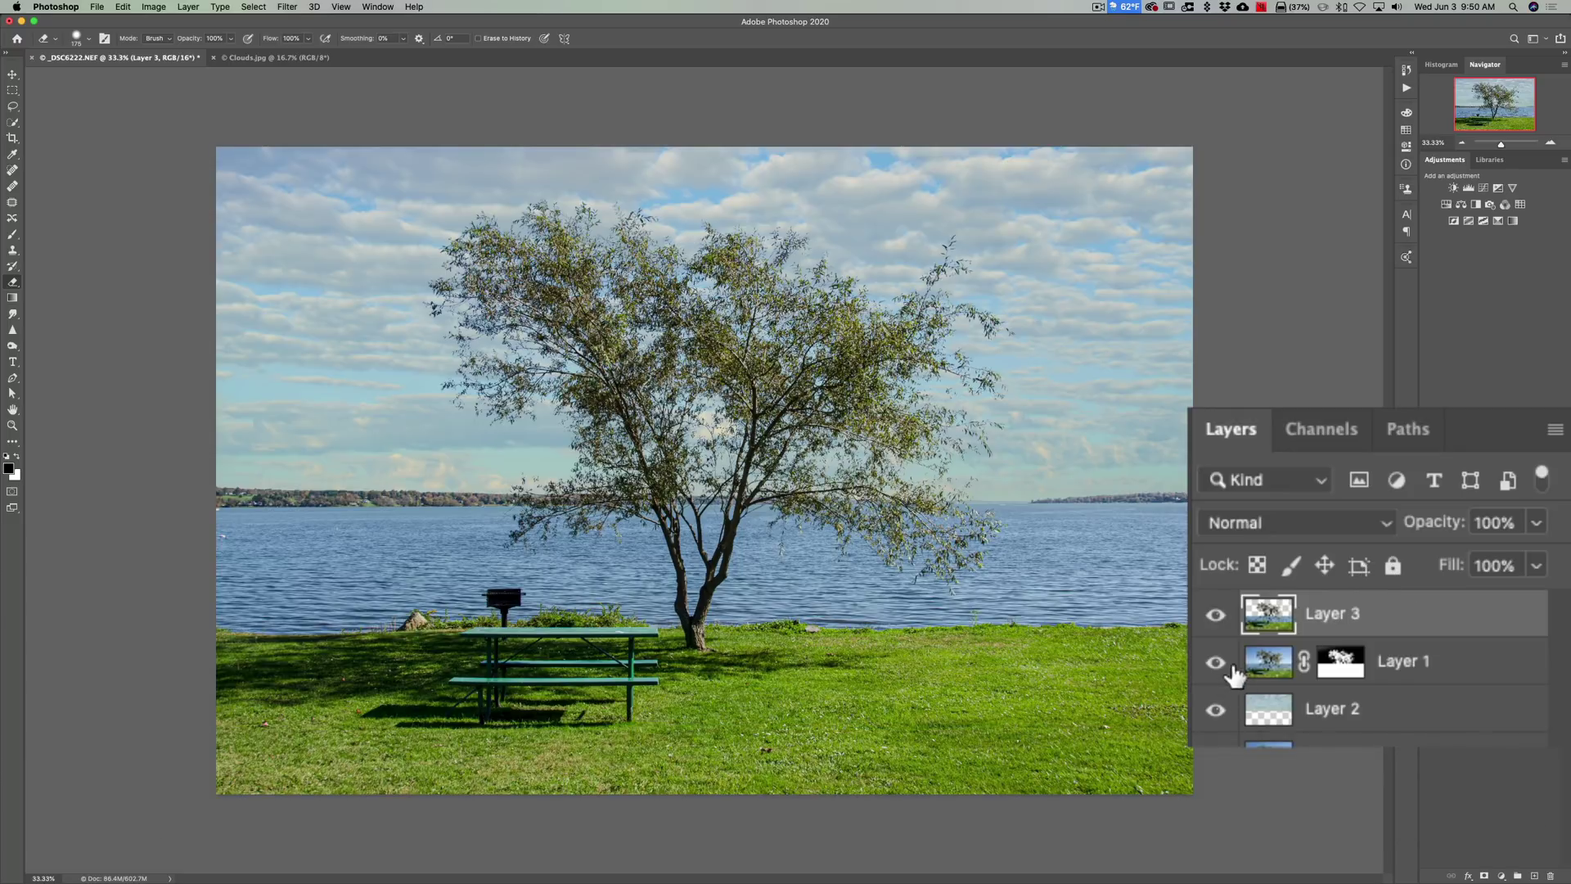
pyautogui.click(1215, 661)
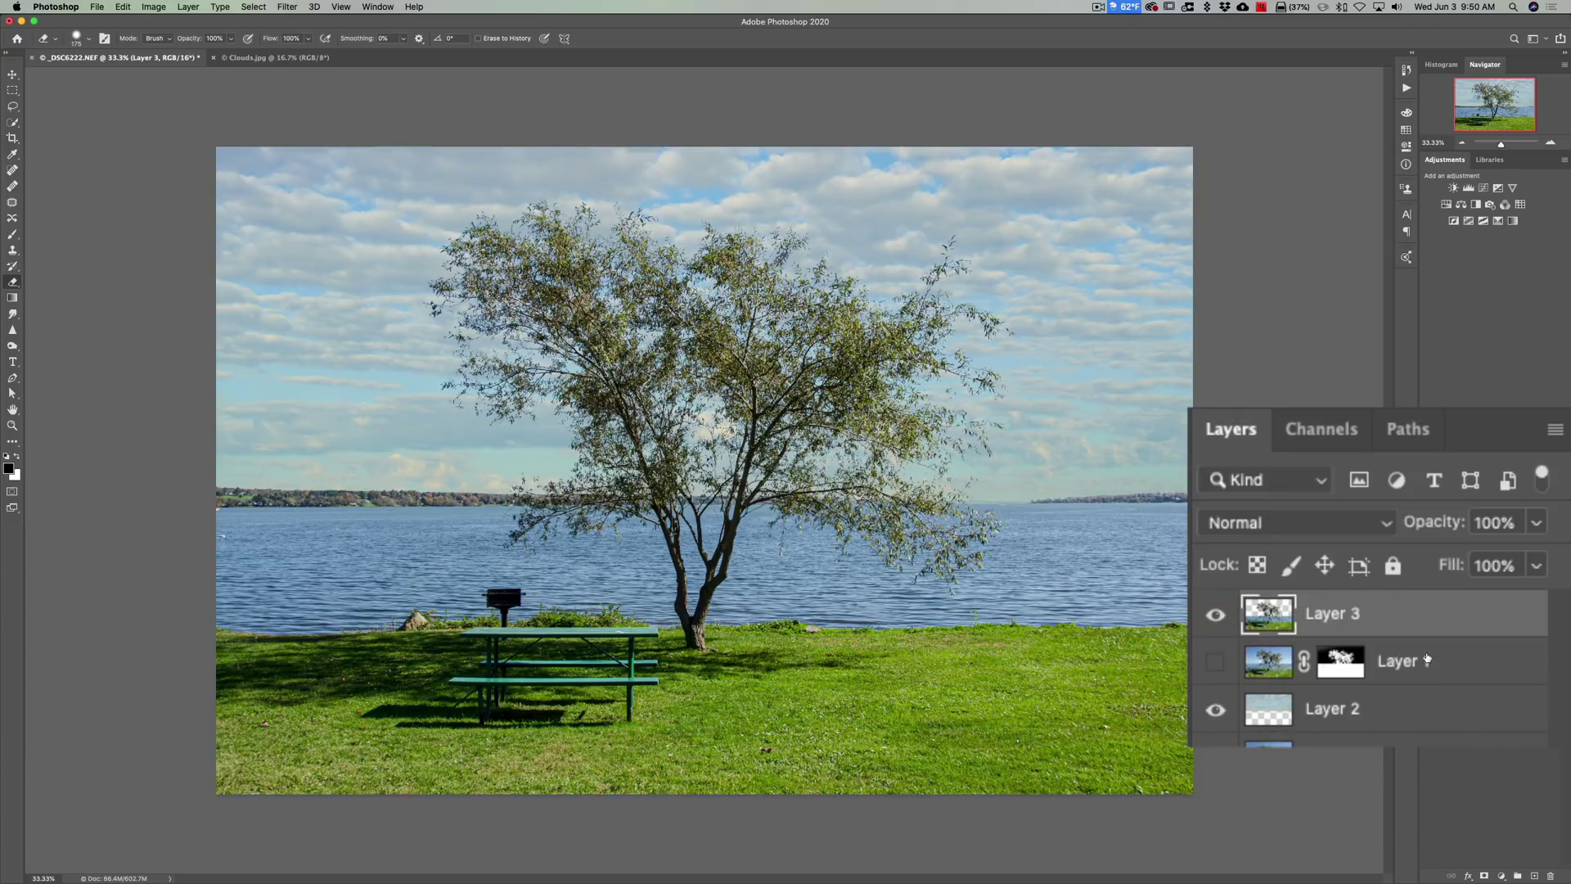
pyautogui.click(1214, 708)
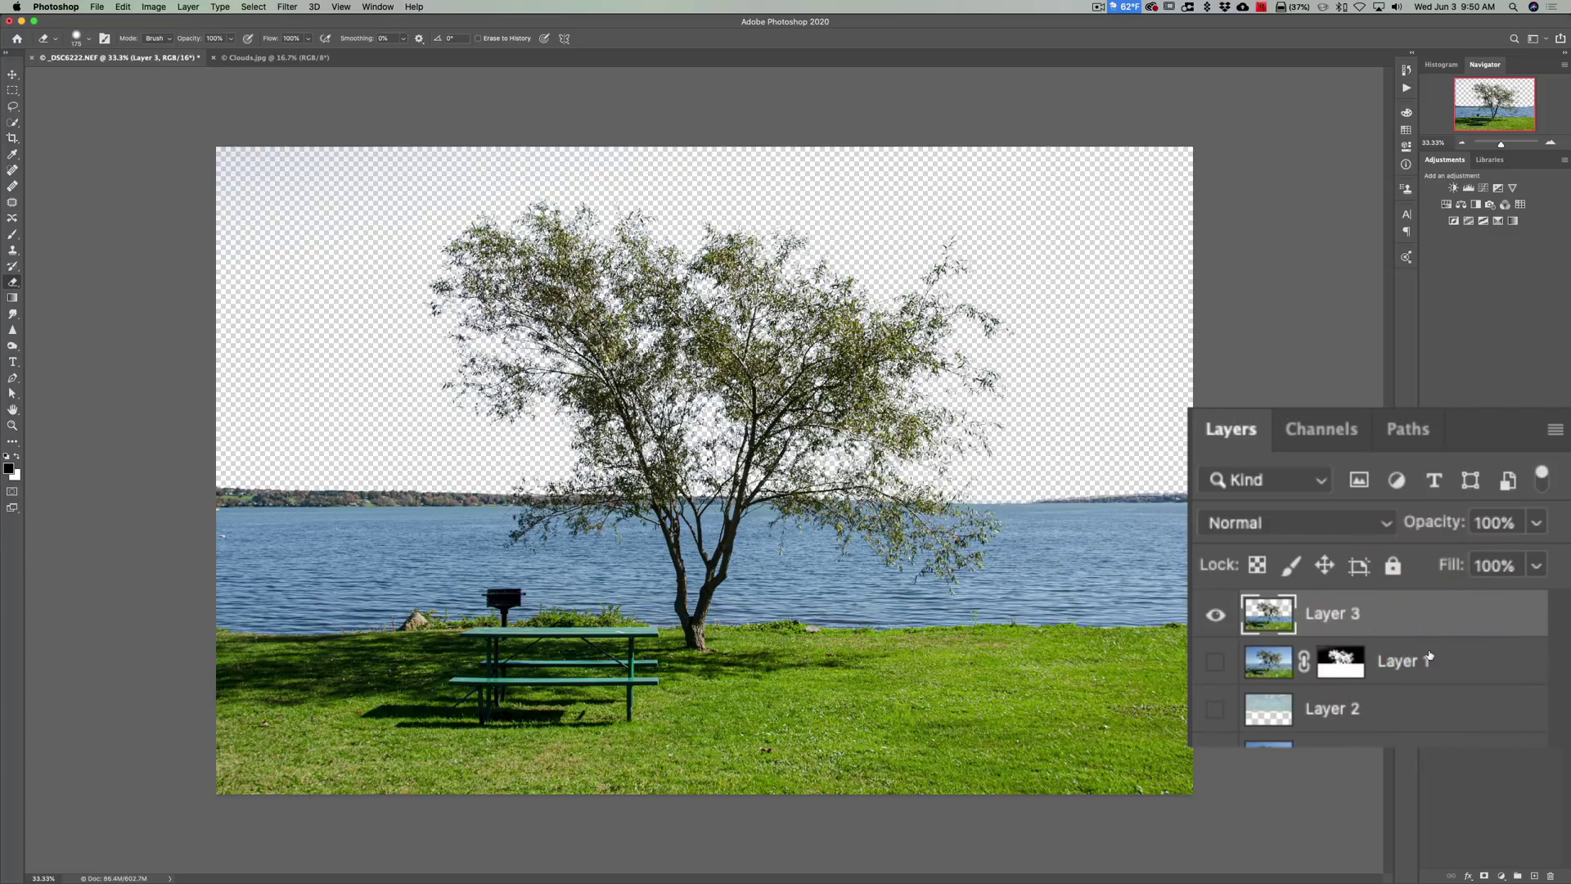
pyautogui.click(1215, 708)
pyautogui.click(1214, 661)
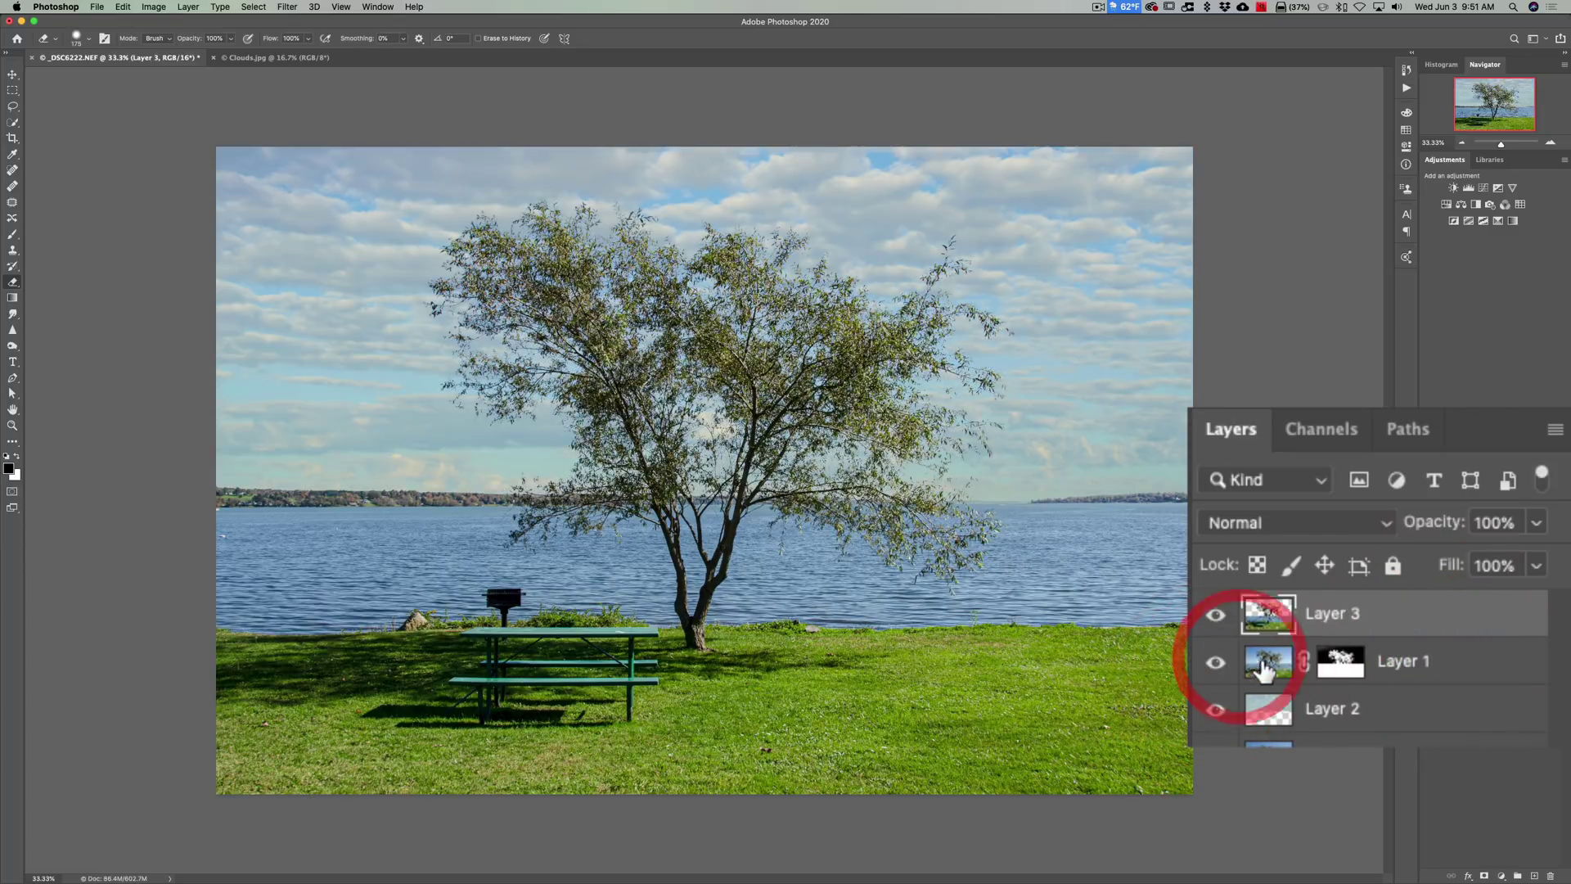
pyautogui.click(1268, 615)
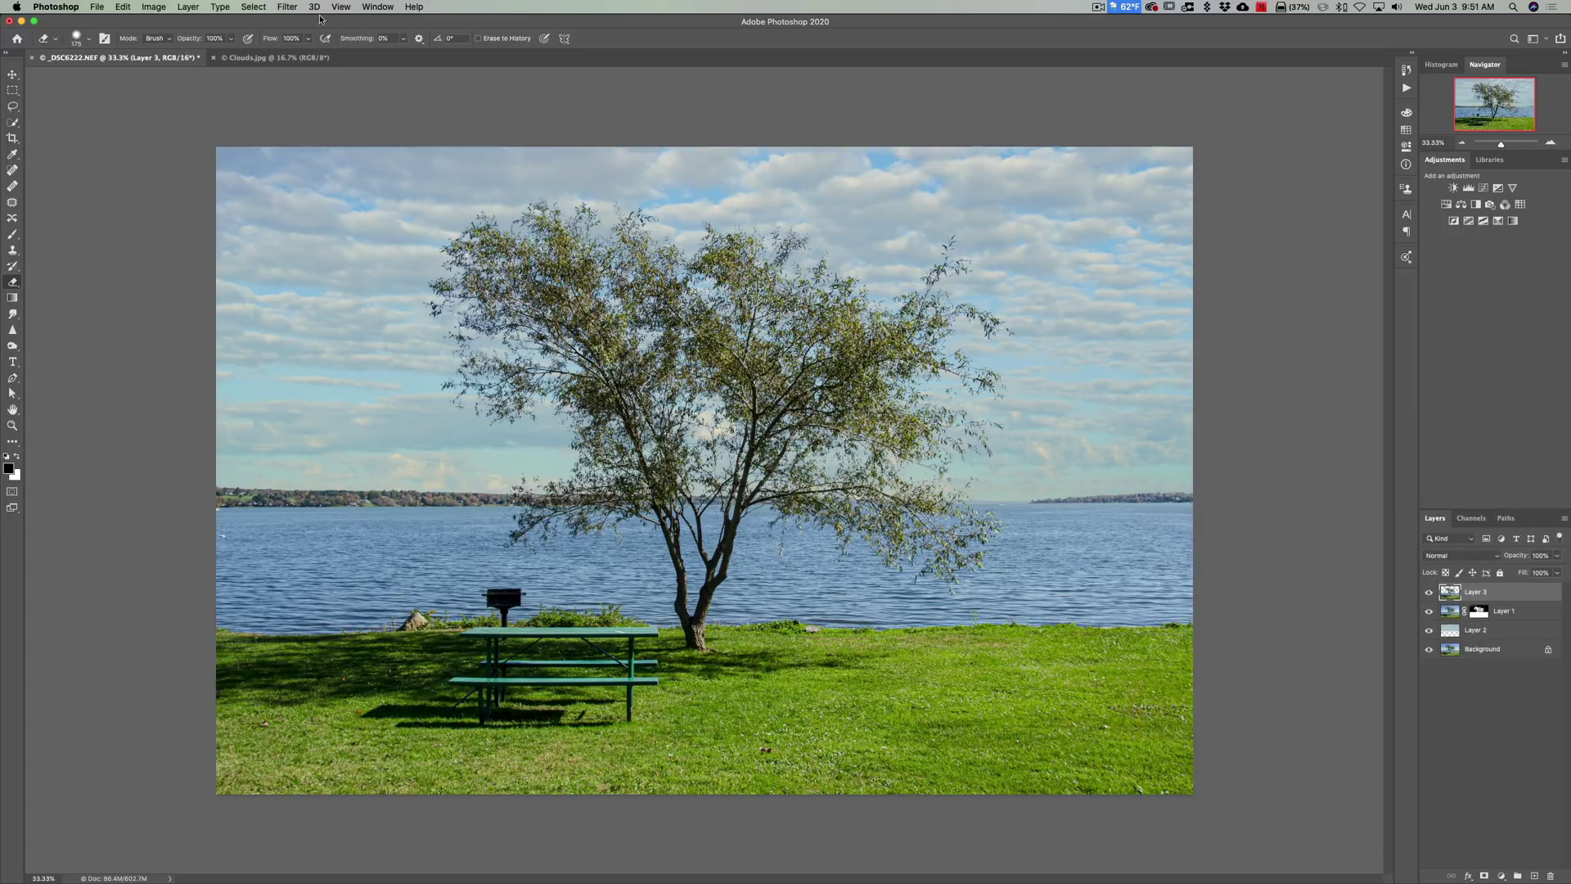
# Apply Layer > Matting > Defringe to Layer 3 with Width 1 pixel.
pyautogui.click(189, 8)
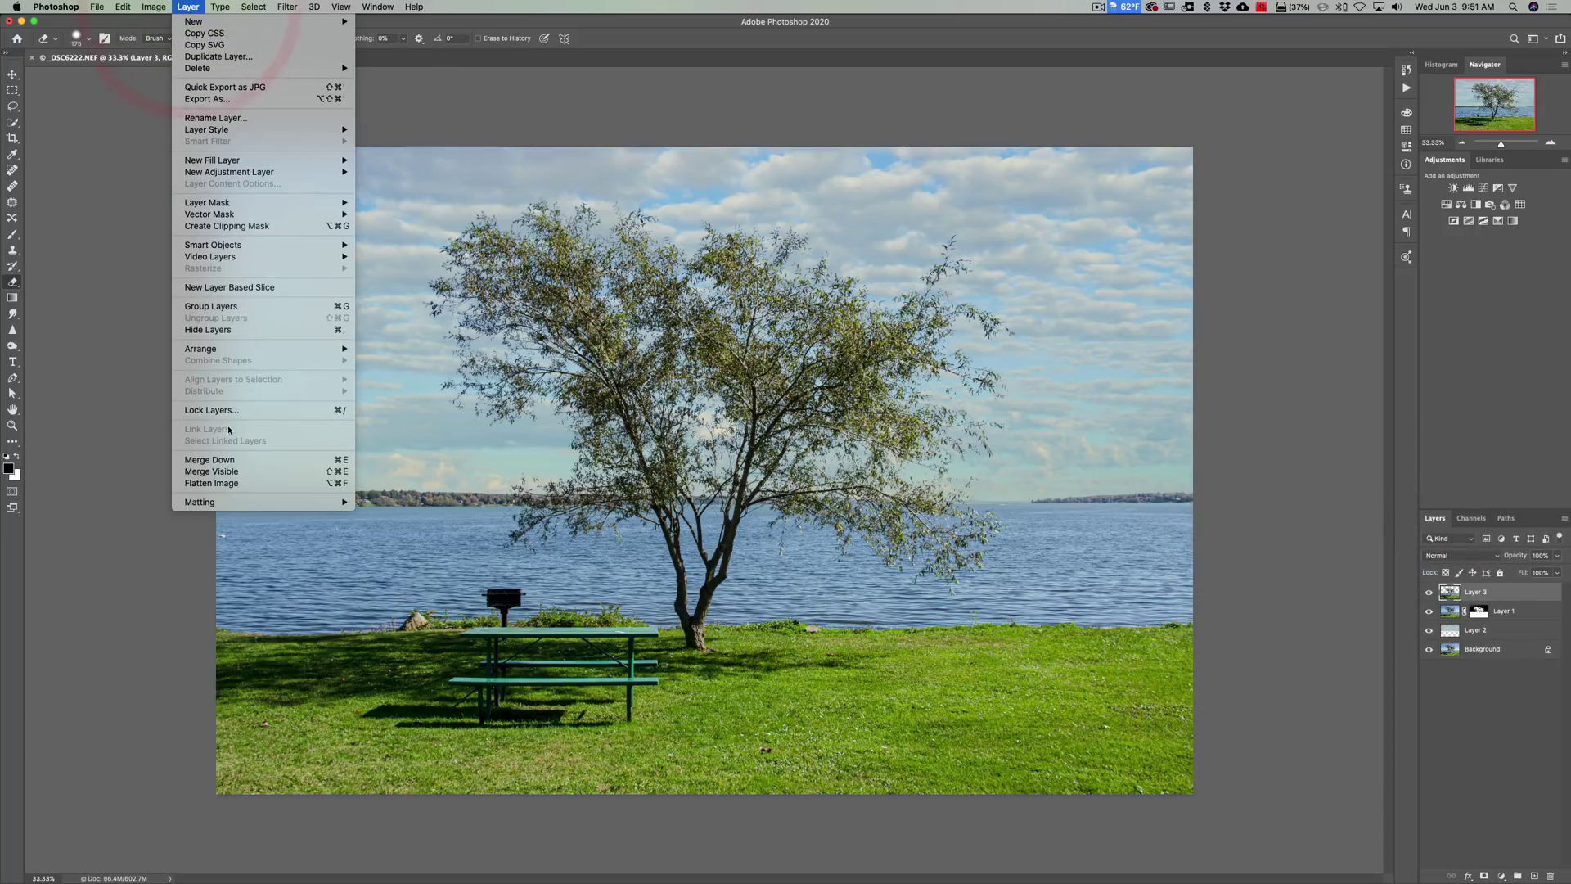
pyautogui.moveTo(268, 502)
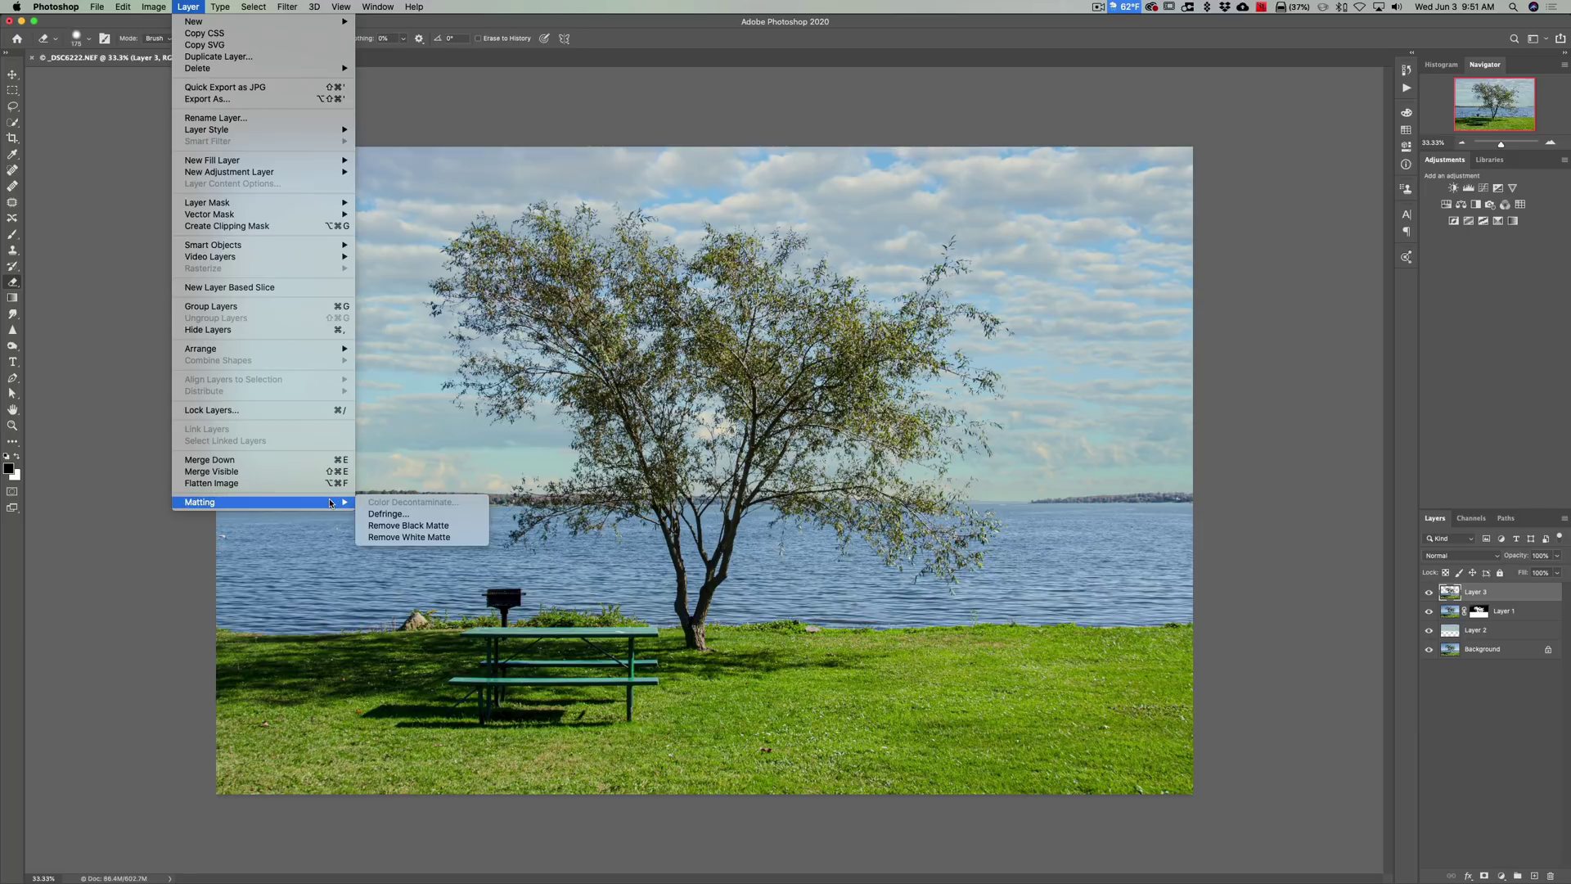
pyautogui.click(370, 514)
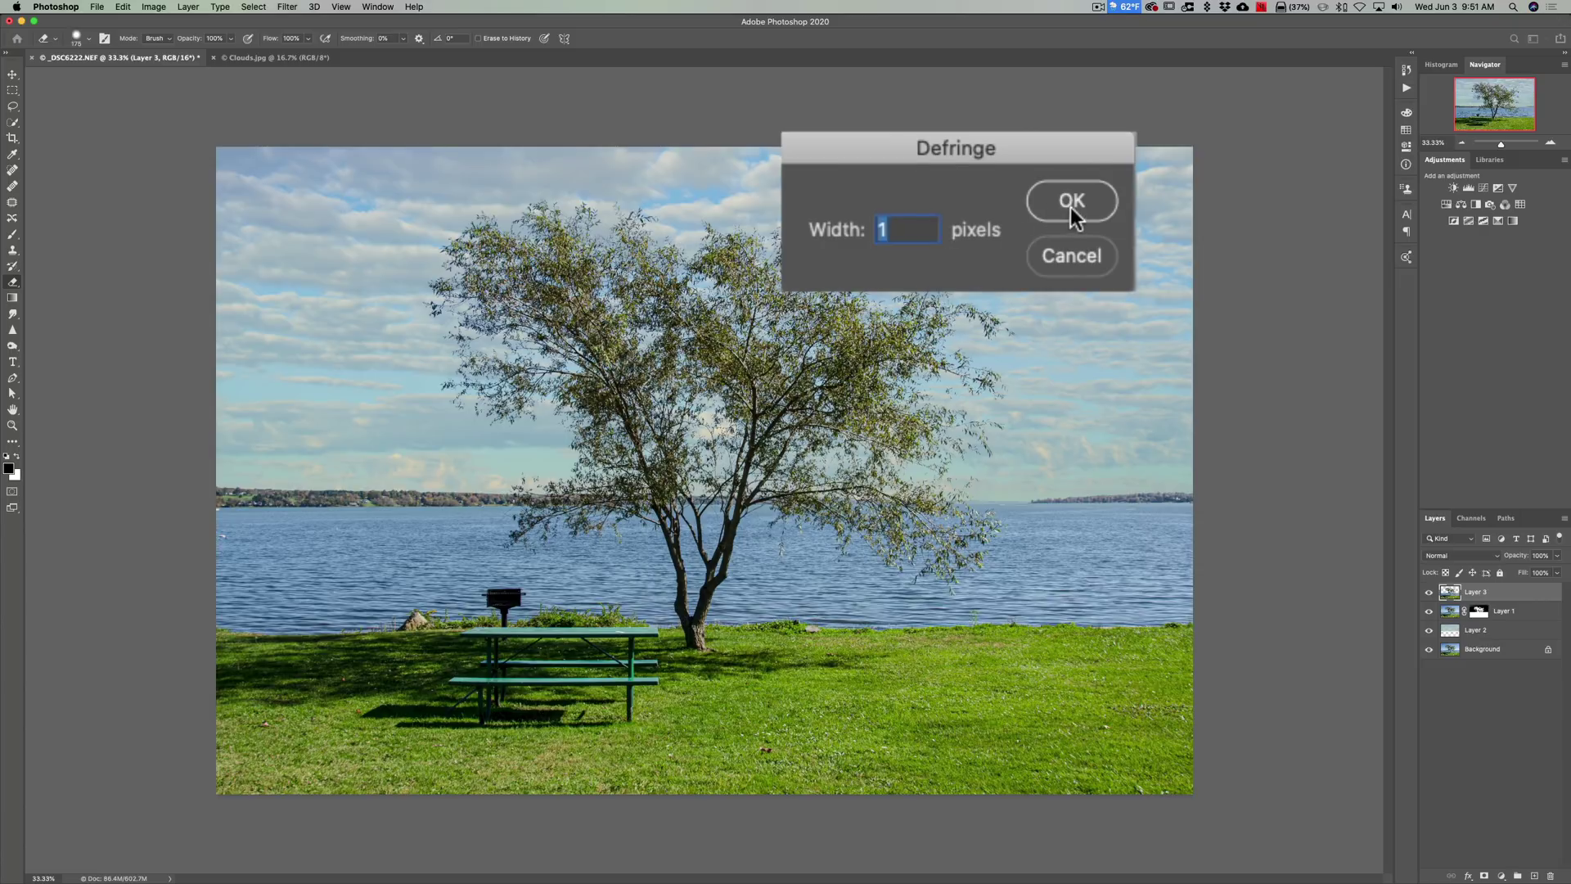
pyautogui.click(1004, 210)
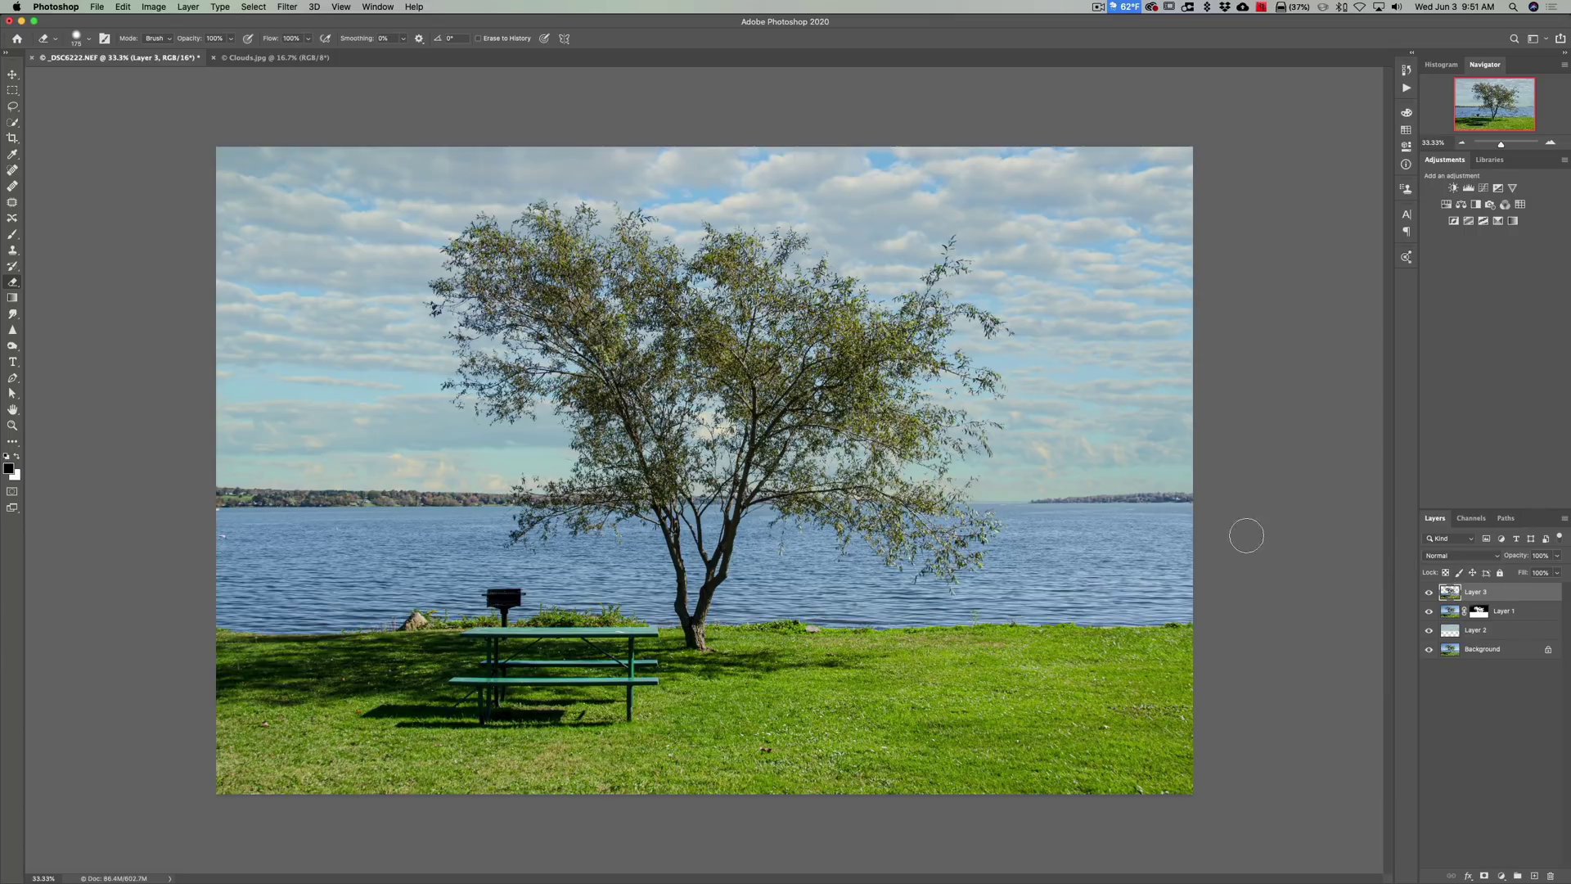
# Apply Layer > Matting > Remove White Matte to Layer 3.
pyautogui.click(188, 7)
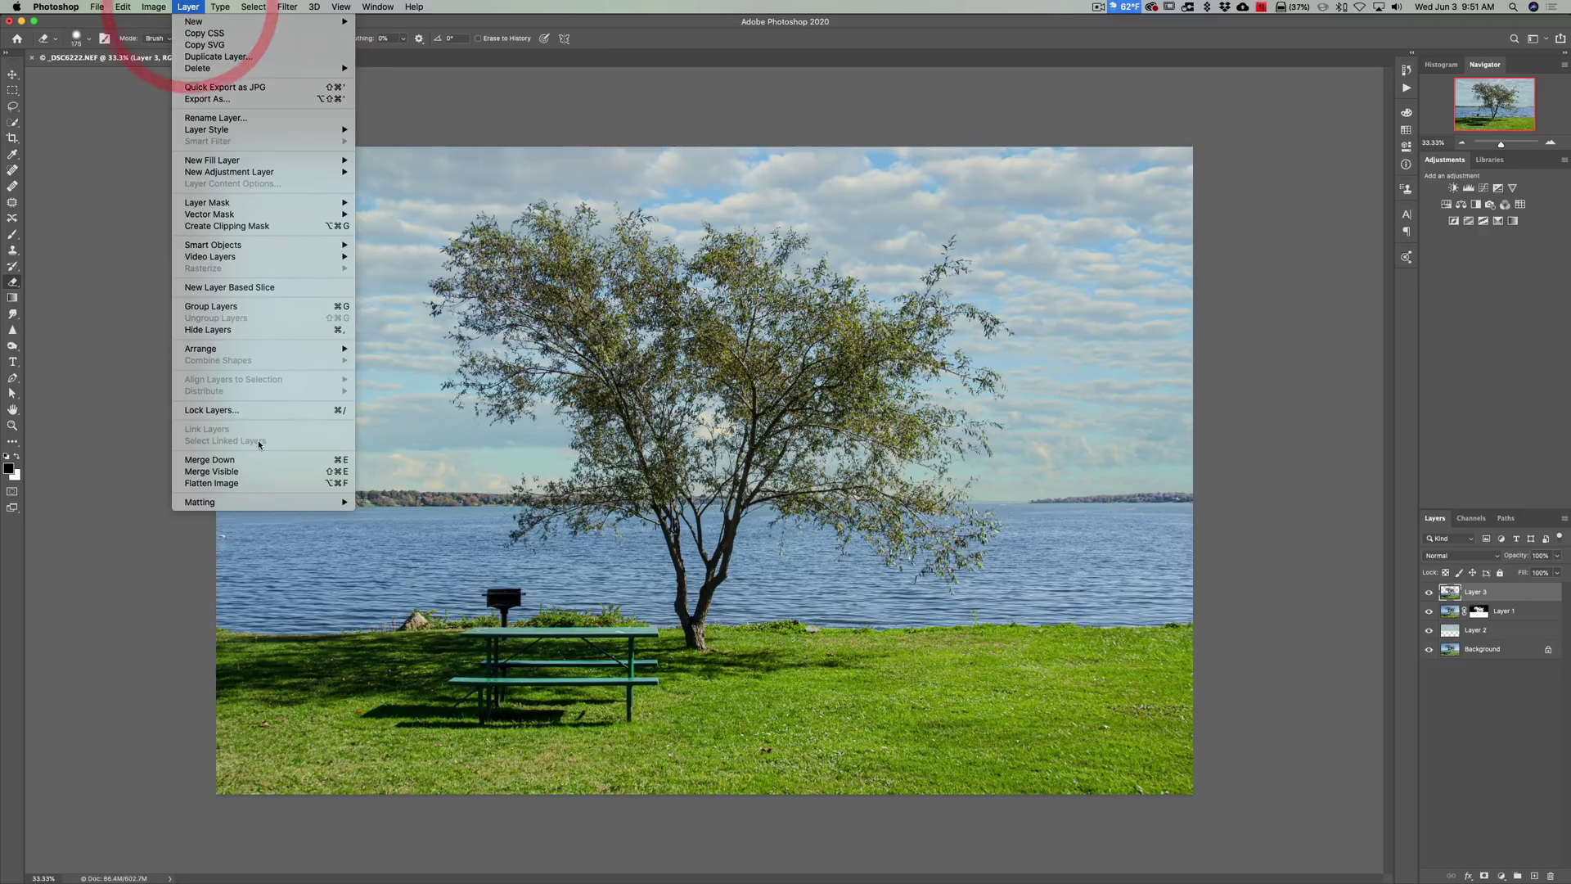
pyautogui.moveTo(285, 501)
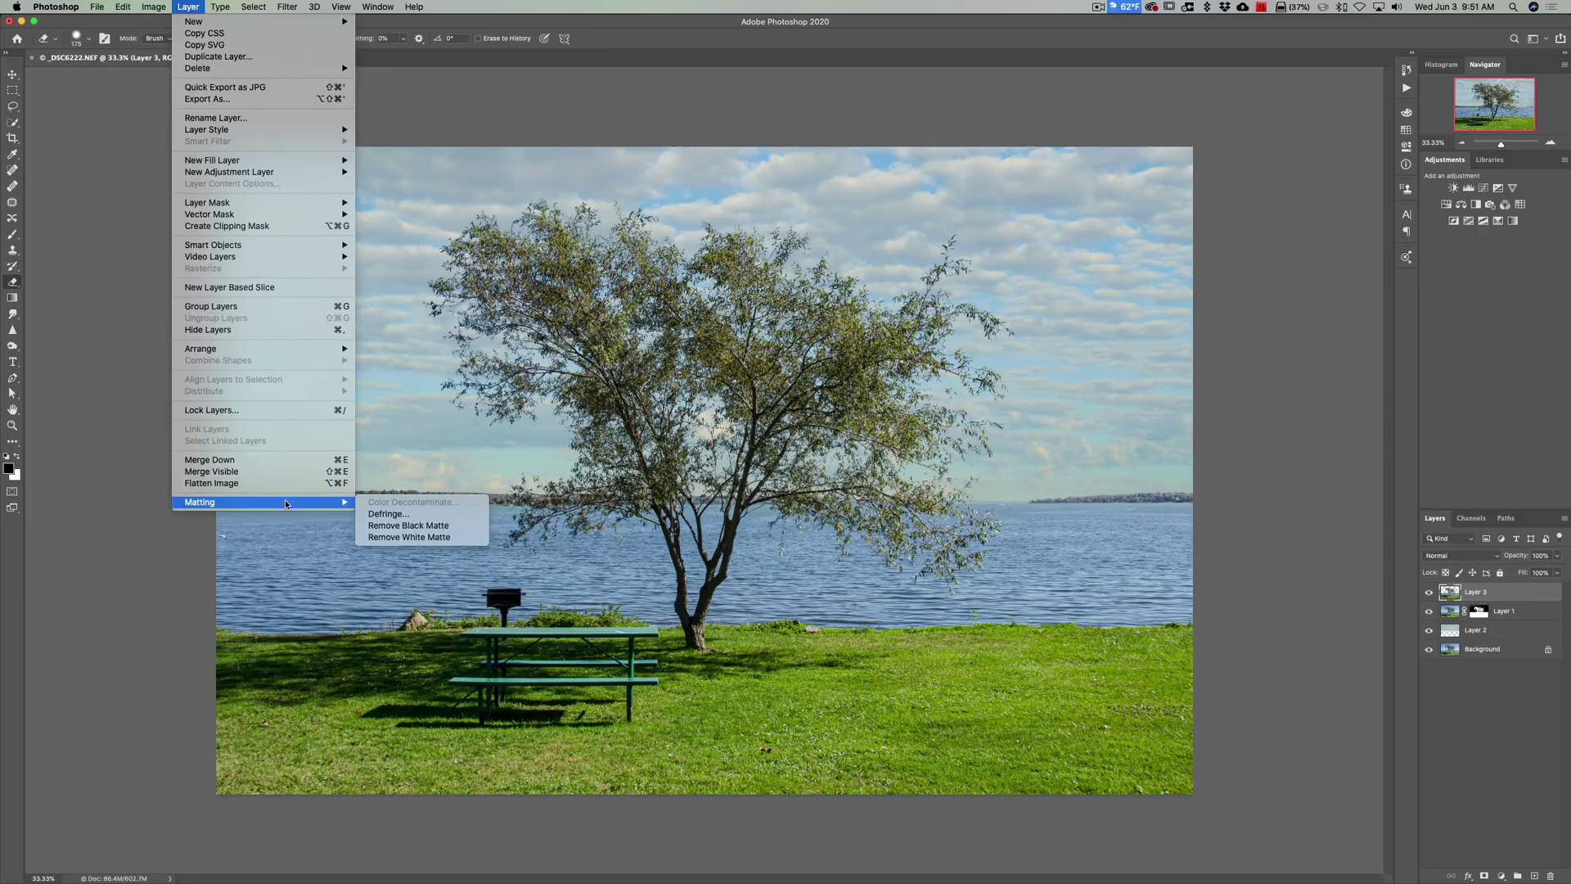
pyautogui.click(388, 537)
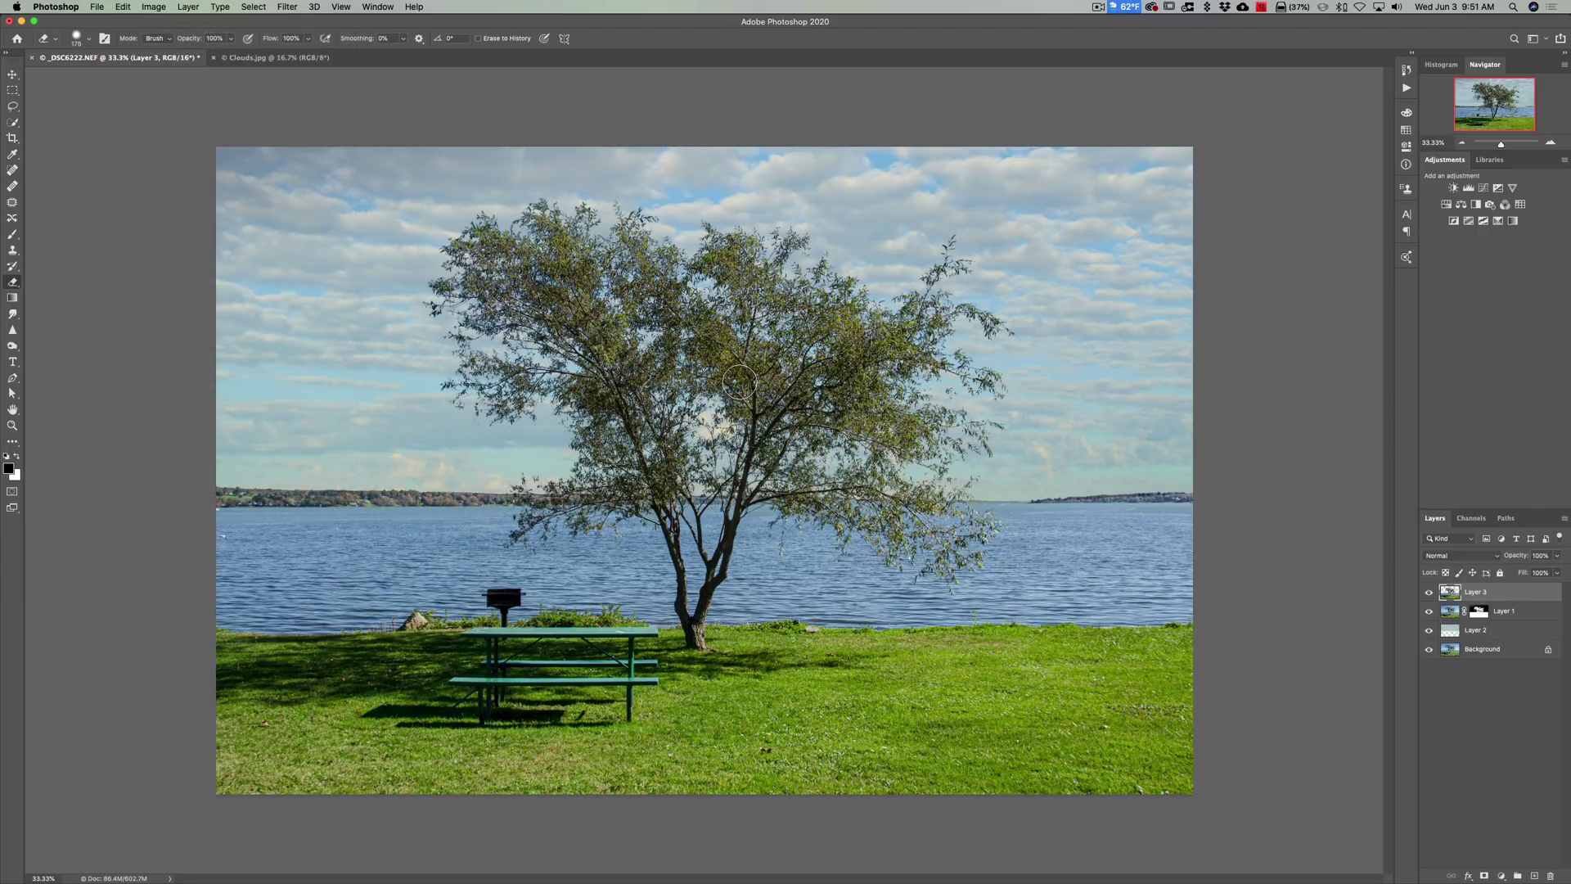